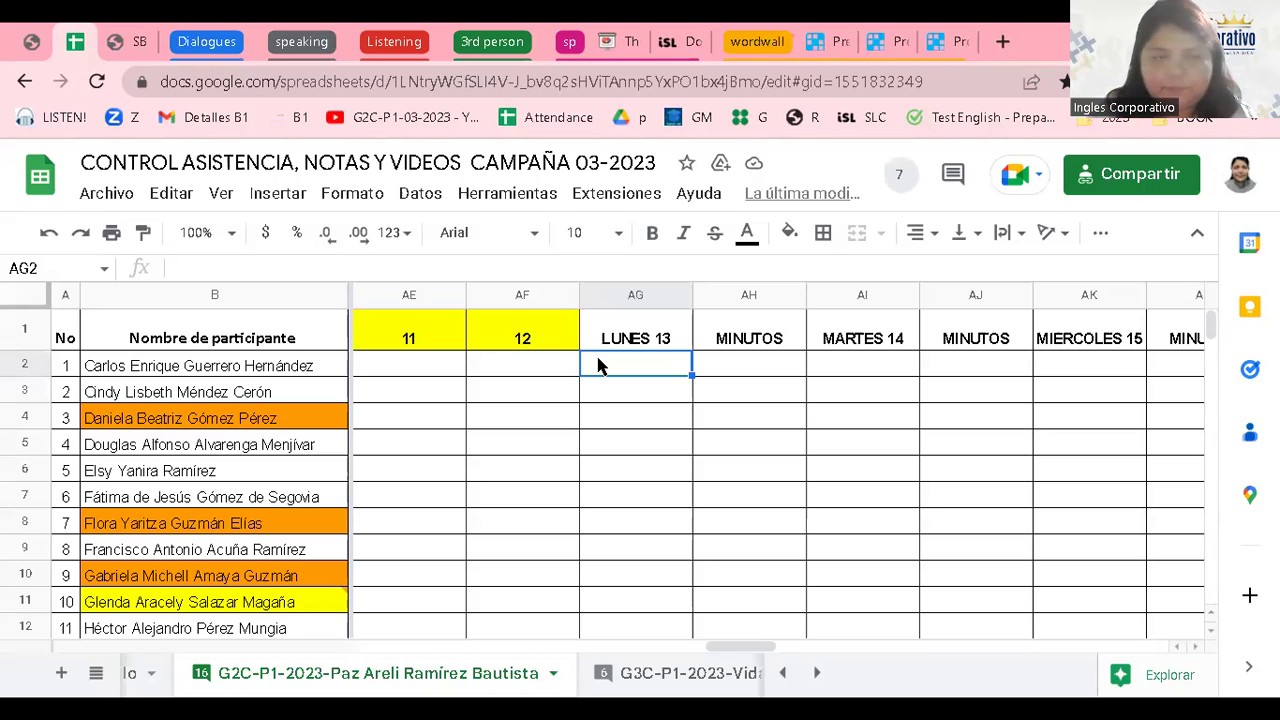
# Record attendance as 1 for participants 1 and 2 in the LUNES 13 column, cells AG2 and AG3.
pyautogui.write('1')
pyautogui.press('Return')
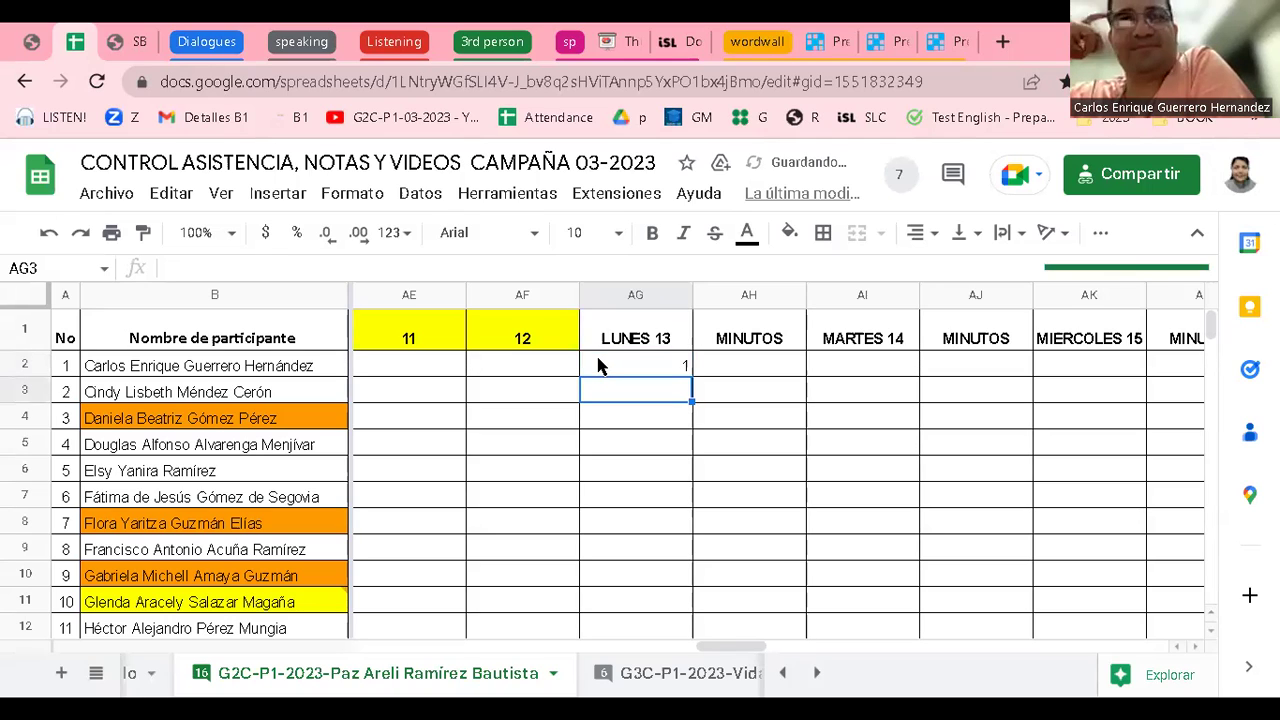
pyautogui.write('1')
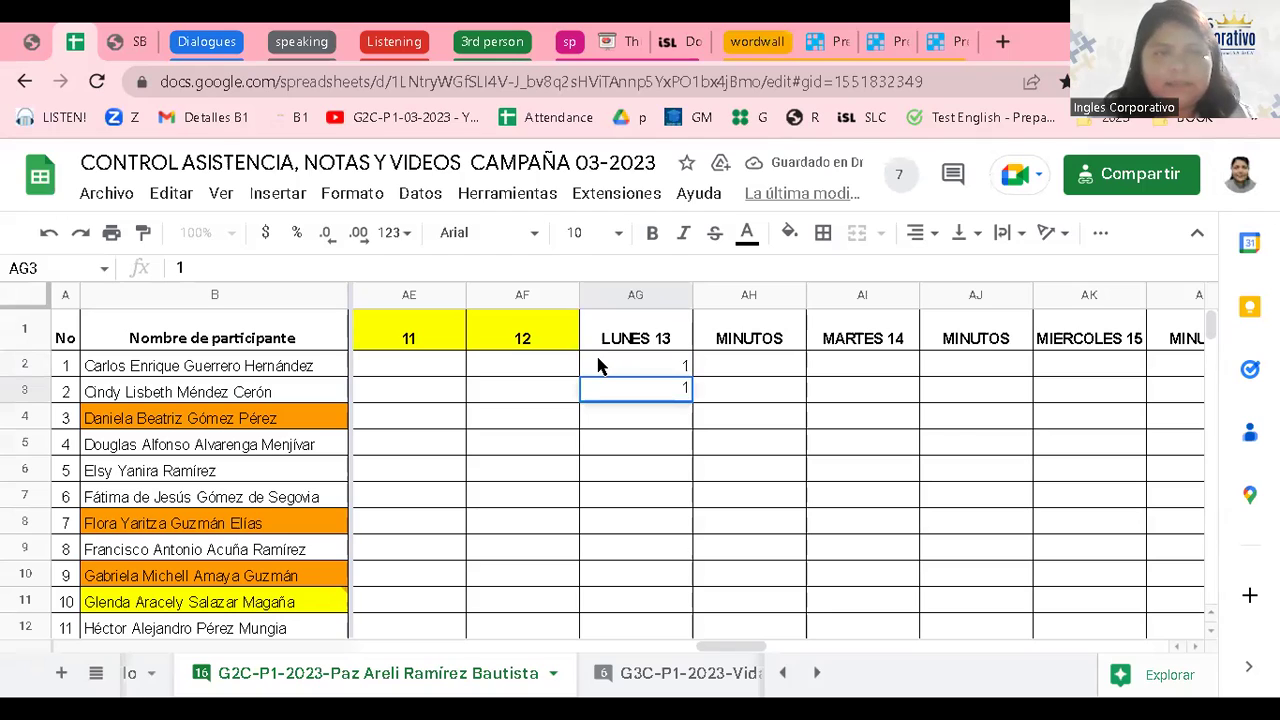
pyautogui.press('Return')
pyautogui.press('Up')
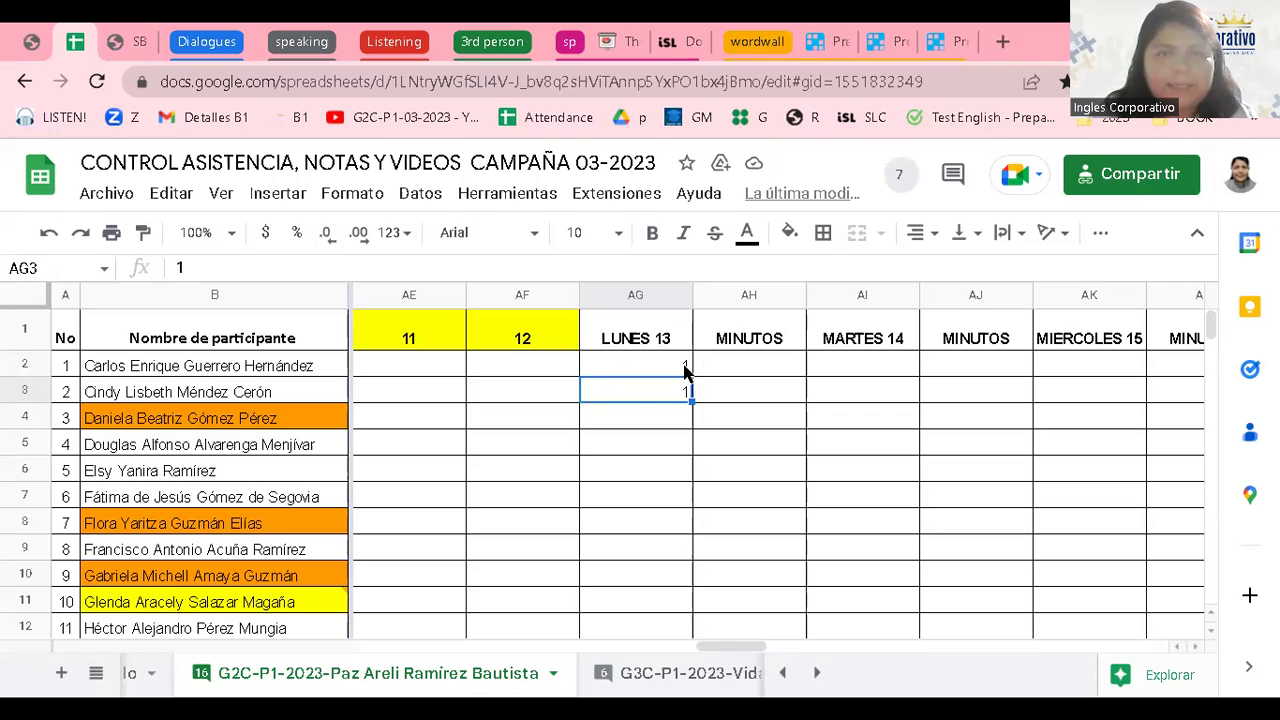
# Enter LUNES 13 attendance for participants 3 to 5: 0 in AG4, 1 in AG5 and 1 in AG6.
pyautogui.click(640, 420)
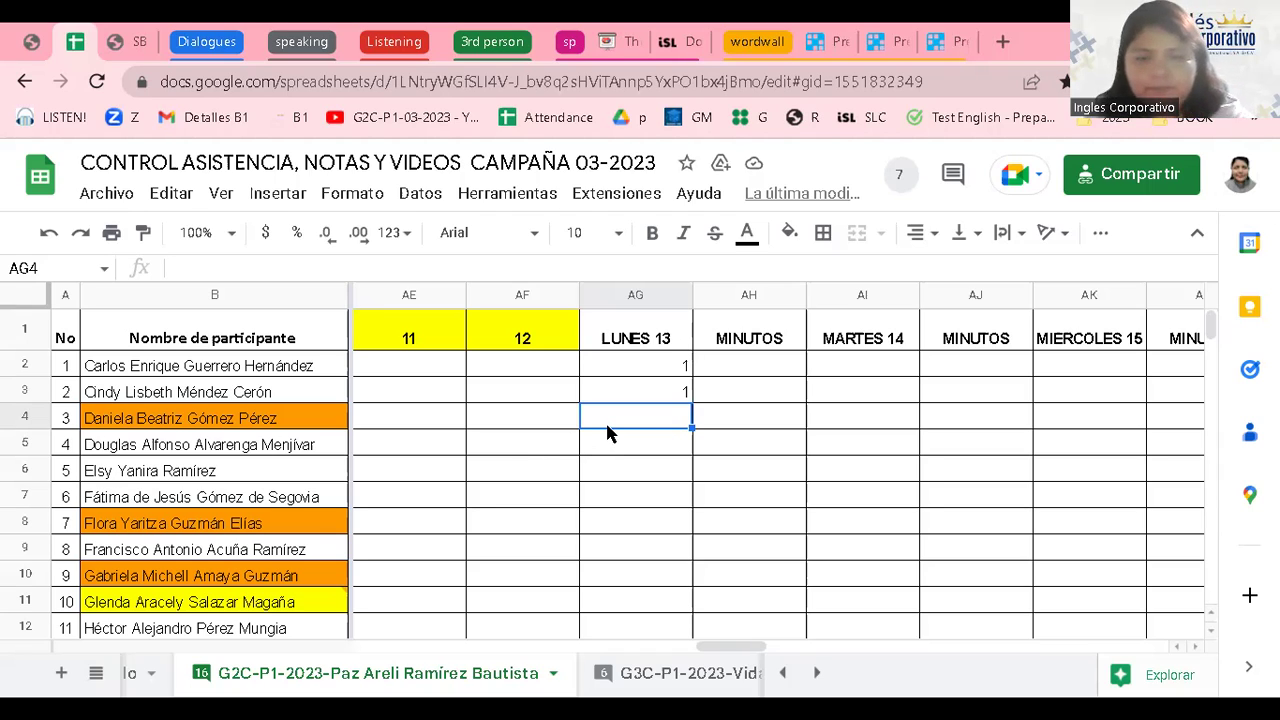
pyautogui.write('0')
pyautogui.press('Return')
pyautogui.write('1')
pyautogui.press('Return')
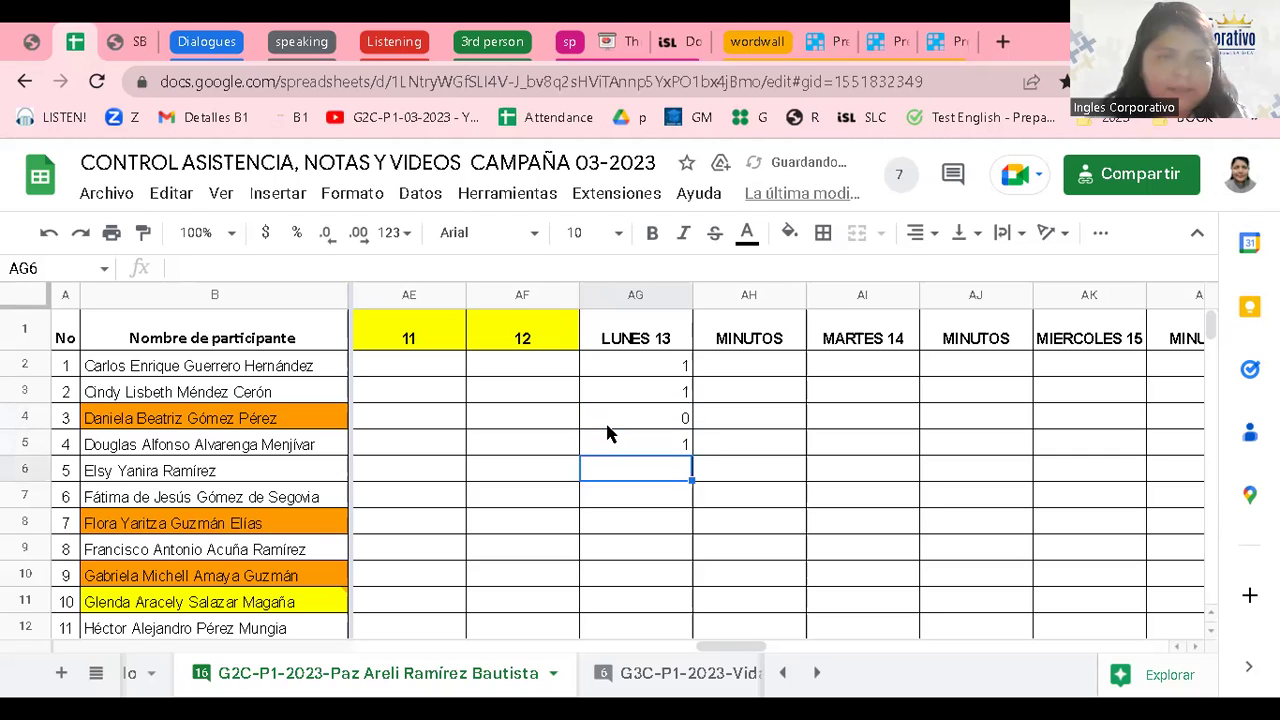
pyautogui.write('1')
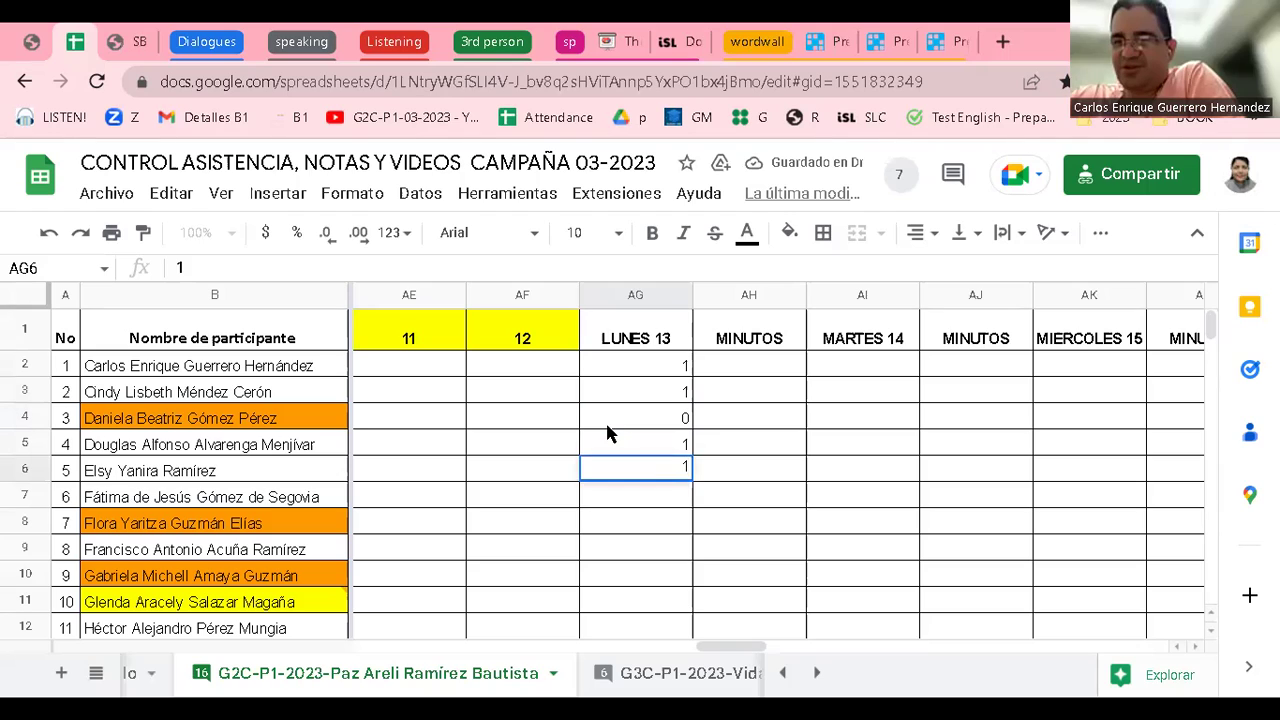
pyautogui.press('Return')
pyautogui.press('Up')
pyautogui.press('Up')
pyautogui.press('Up')
pyautogui.press('Up')
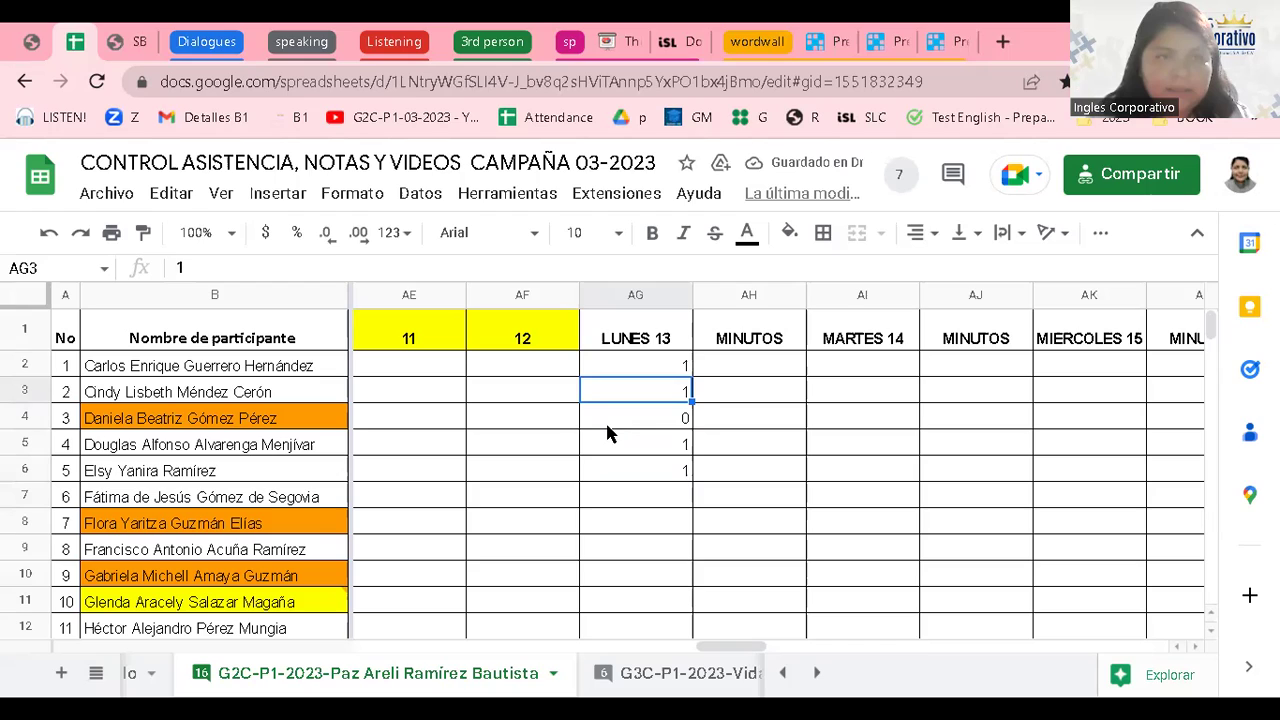
pyautogui.click(607, 426)
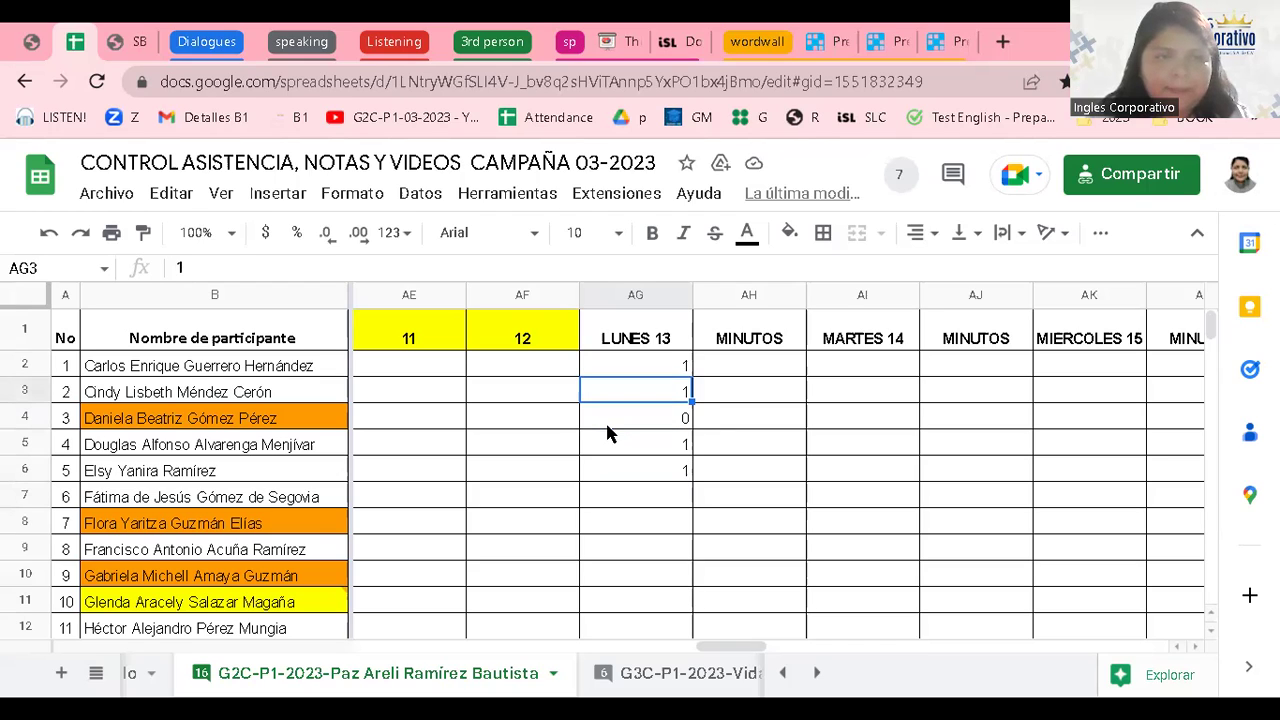
pyautogui.press('Up')
pyautogui.press('Up')
pyautogui.press('Down')
pyautogui.press('Down')
pyautogui.press('Down')
pyautogui.press('Down')
pyautogui.press('Down')
pyautogui.press('Down')
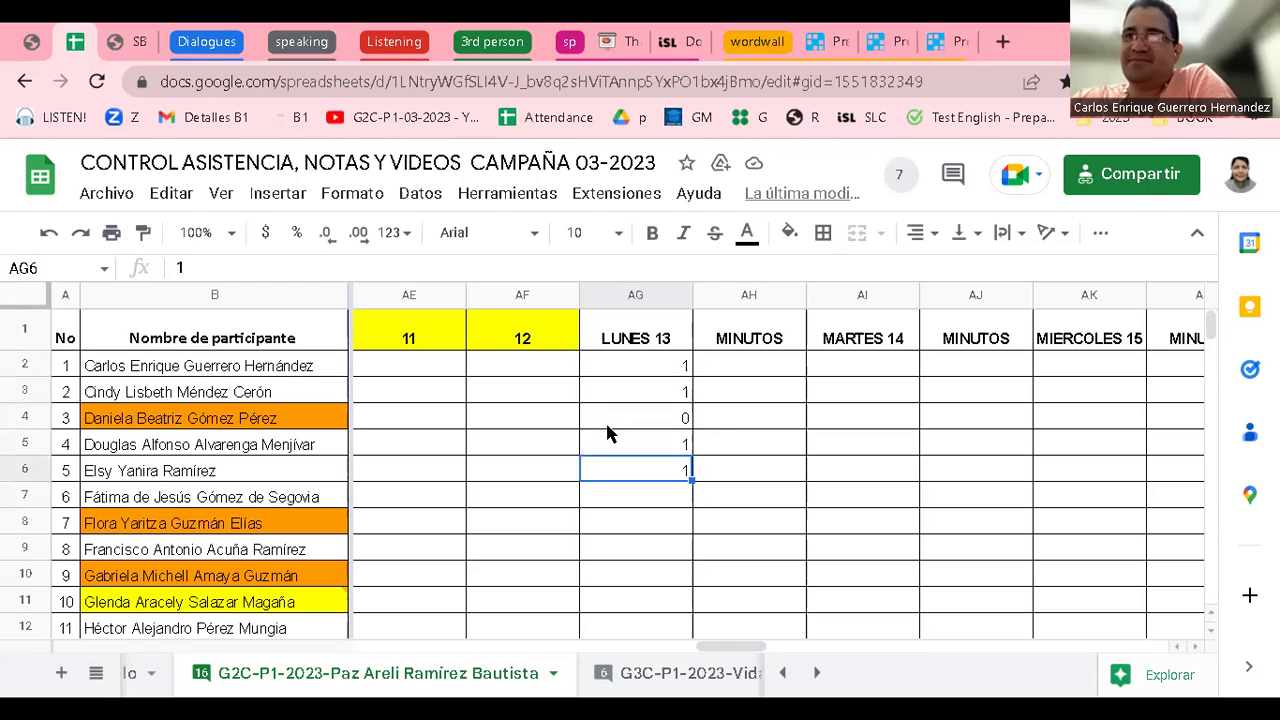
pyautogui.press('Up')
pyautogui.press('Up')
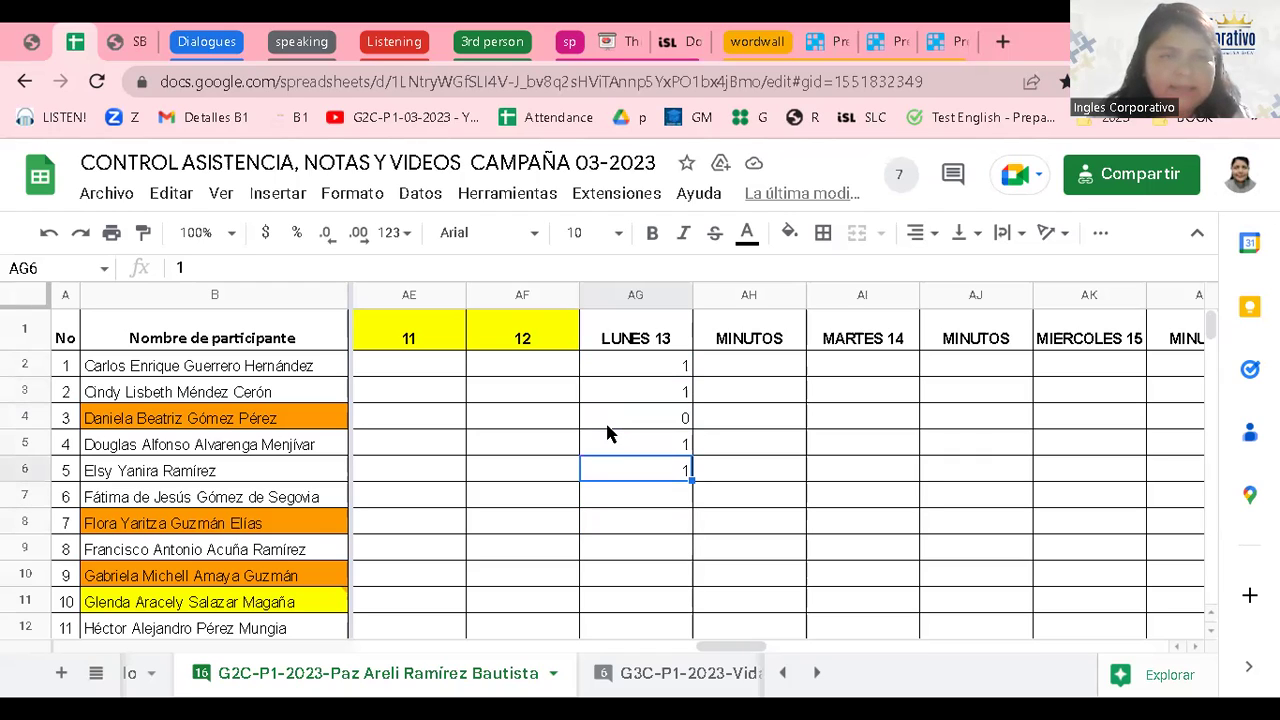
# Enter LUNES 13 attendance for participants 6 to 8: 1 in AG7, 0 in AG8 and 1 in AG9.
pyautogui.press('Down')
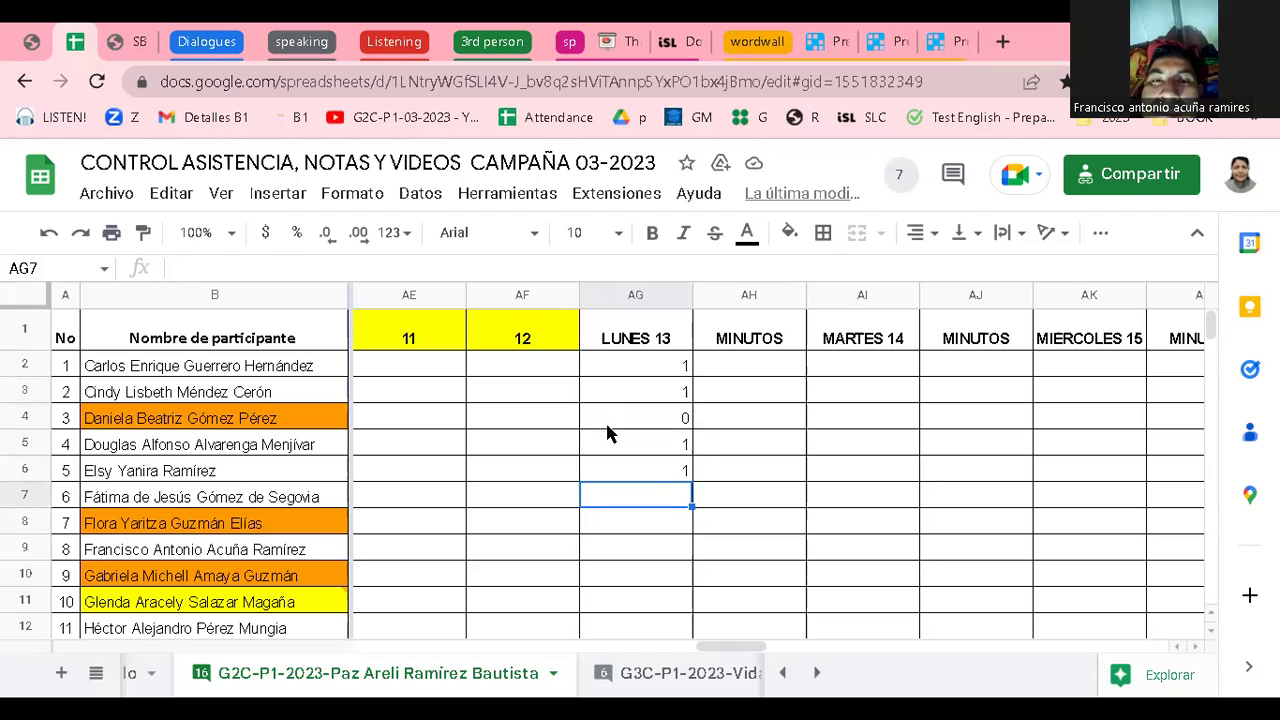
pyautogui.write('1')
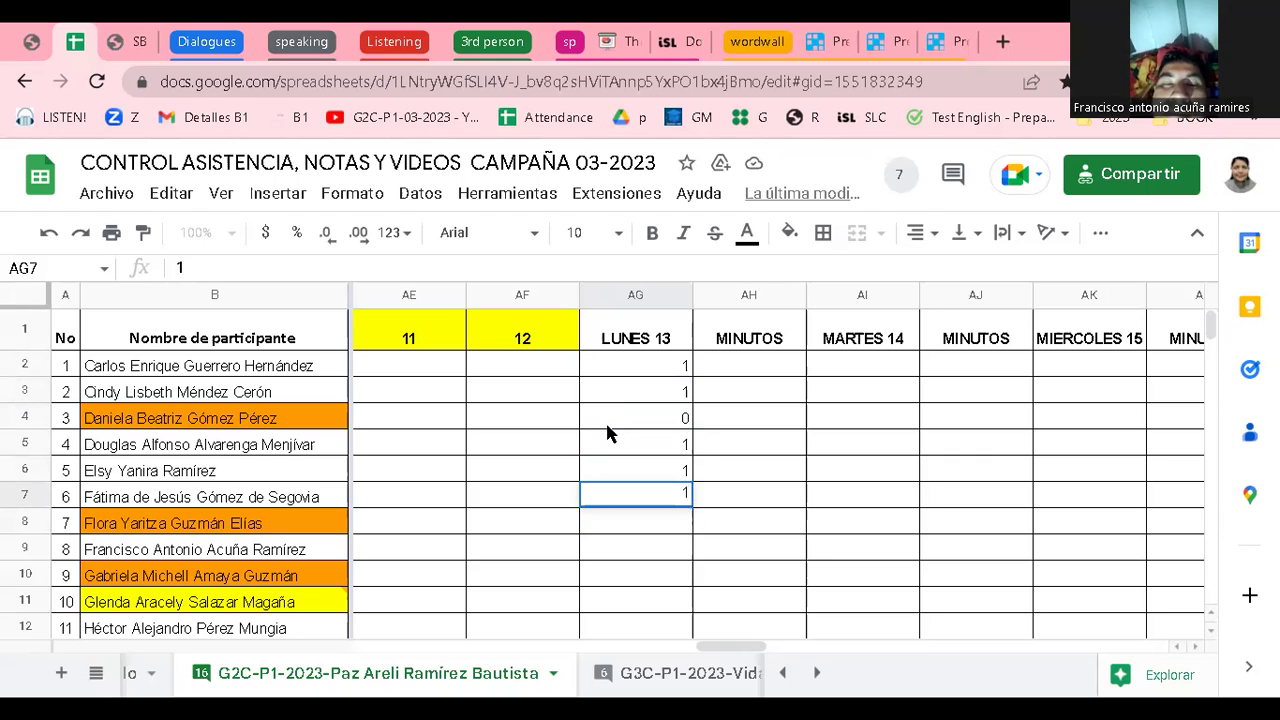
pyautogui.press('Return')
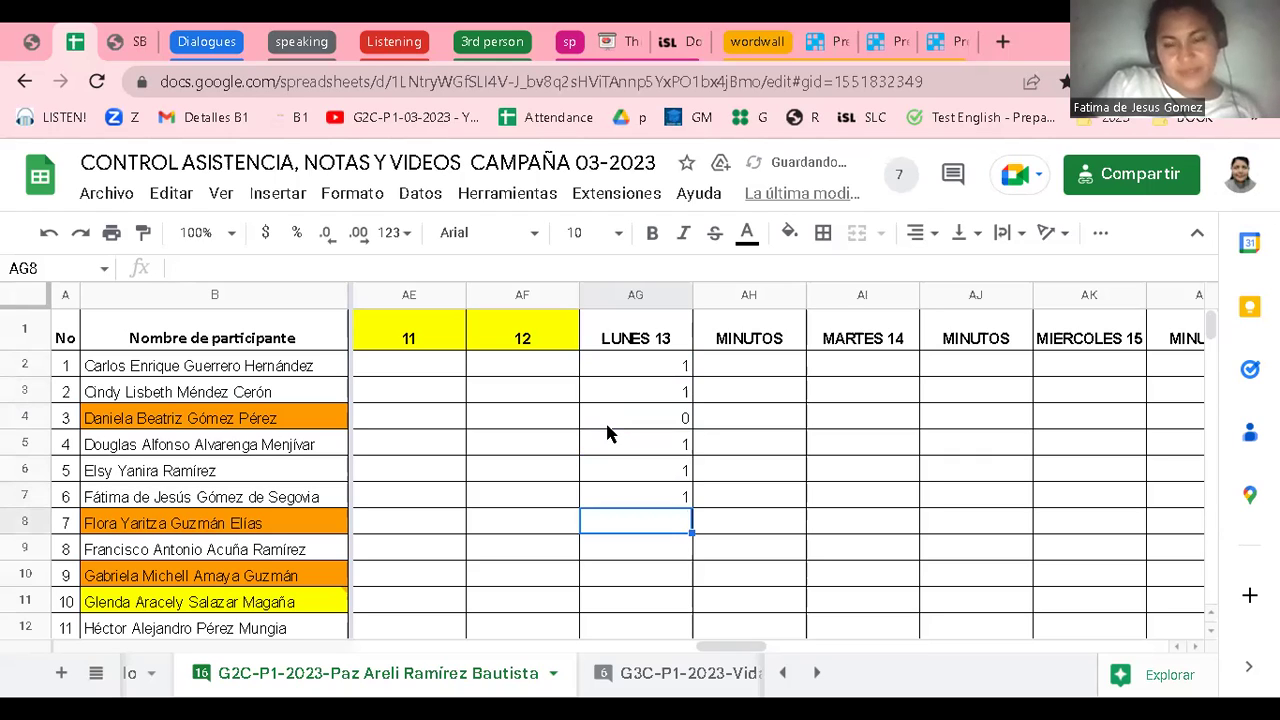
pyautogui.write('0')
pyautogui.press('Return')
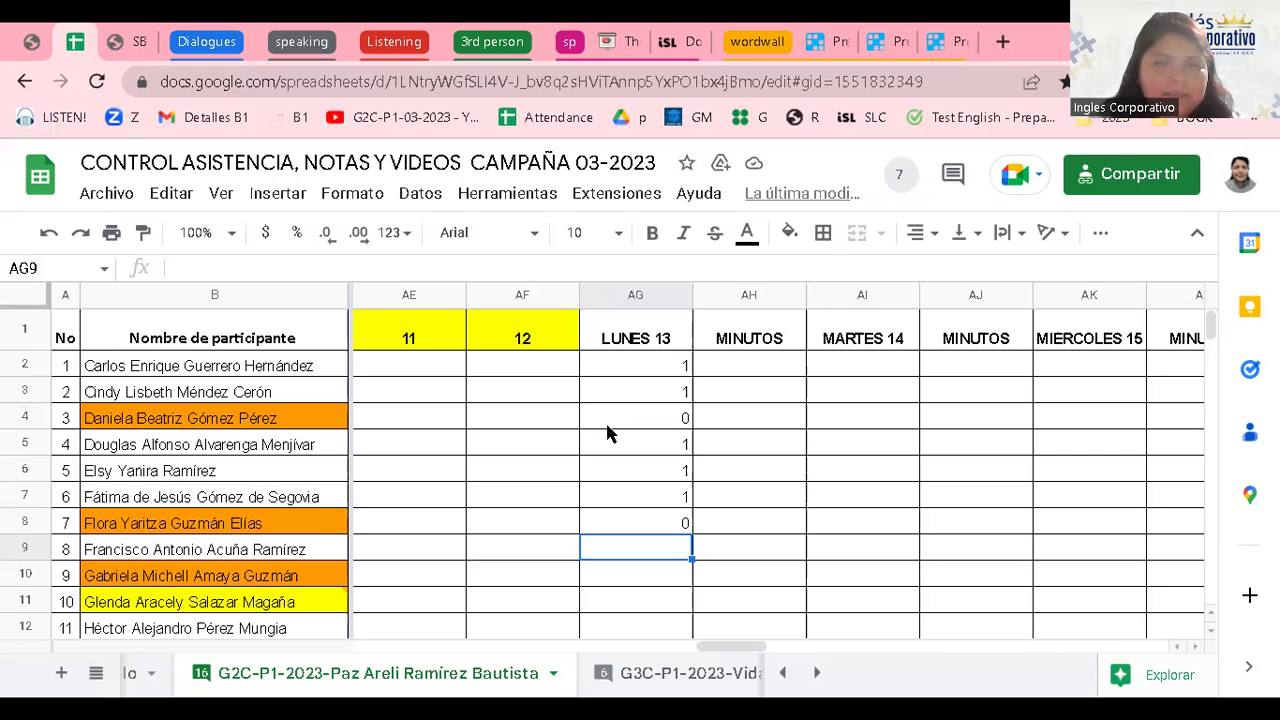
pyautogui.write('1')
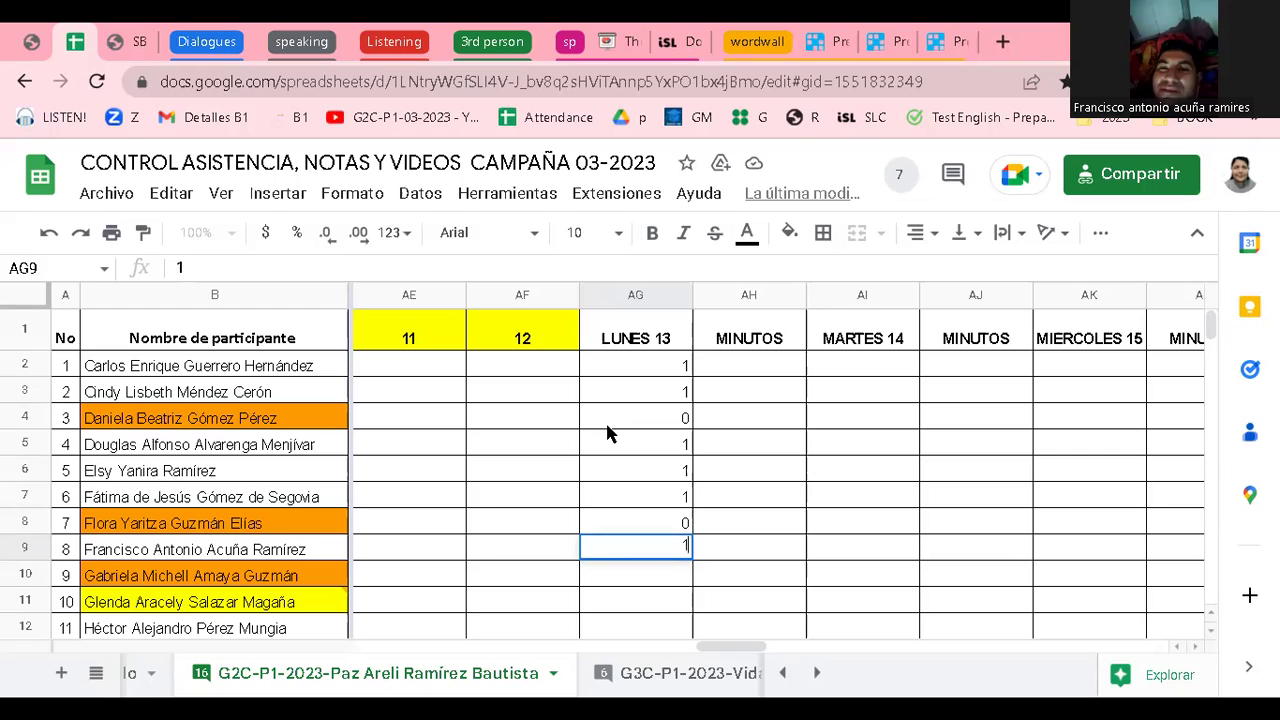
pyautogui.press('Return')
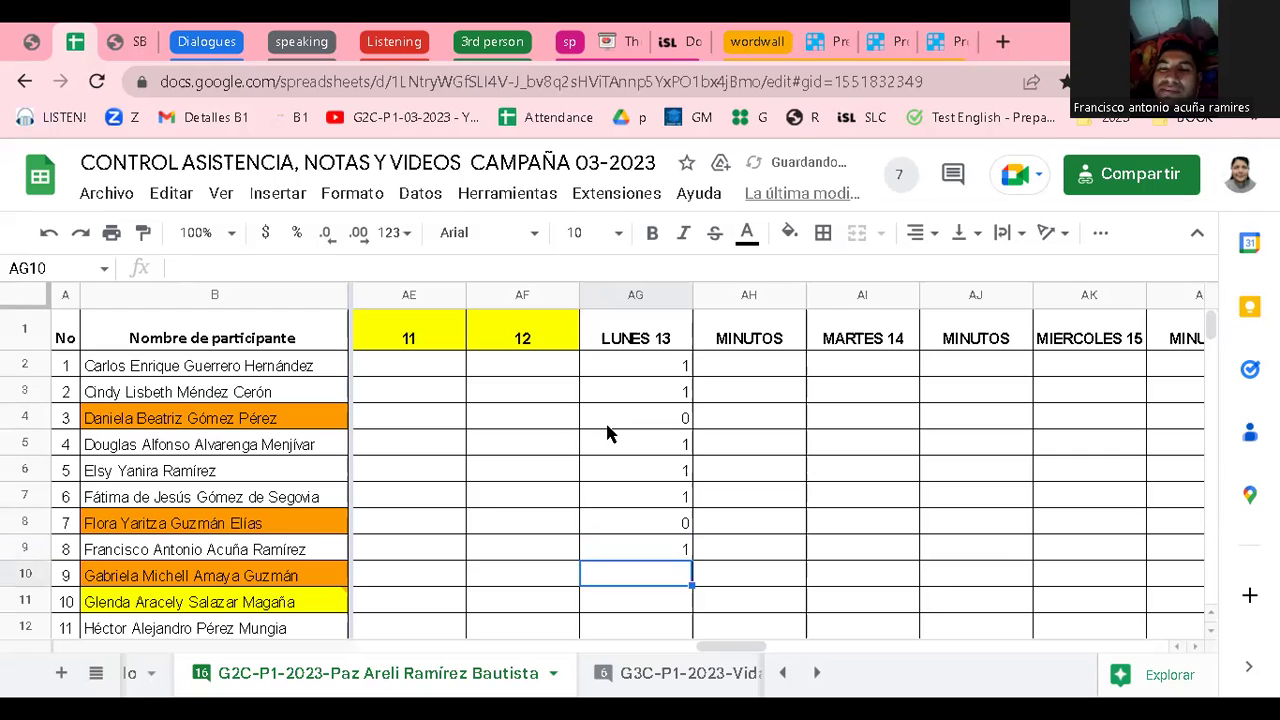
# Enter LUNES 13 attendance for participants 9 to 12: 1 in AG10, 0 in AG11, 1 in AG12 and 1 in AG13.
pyautogui.write('1')
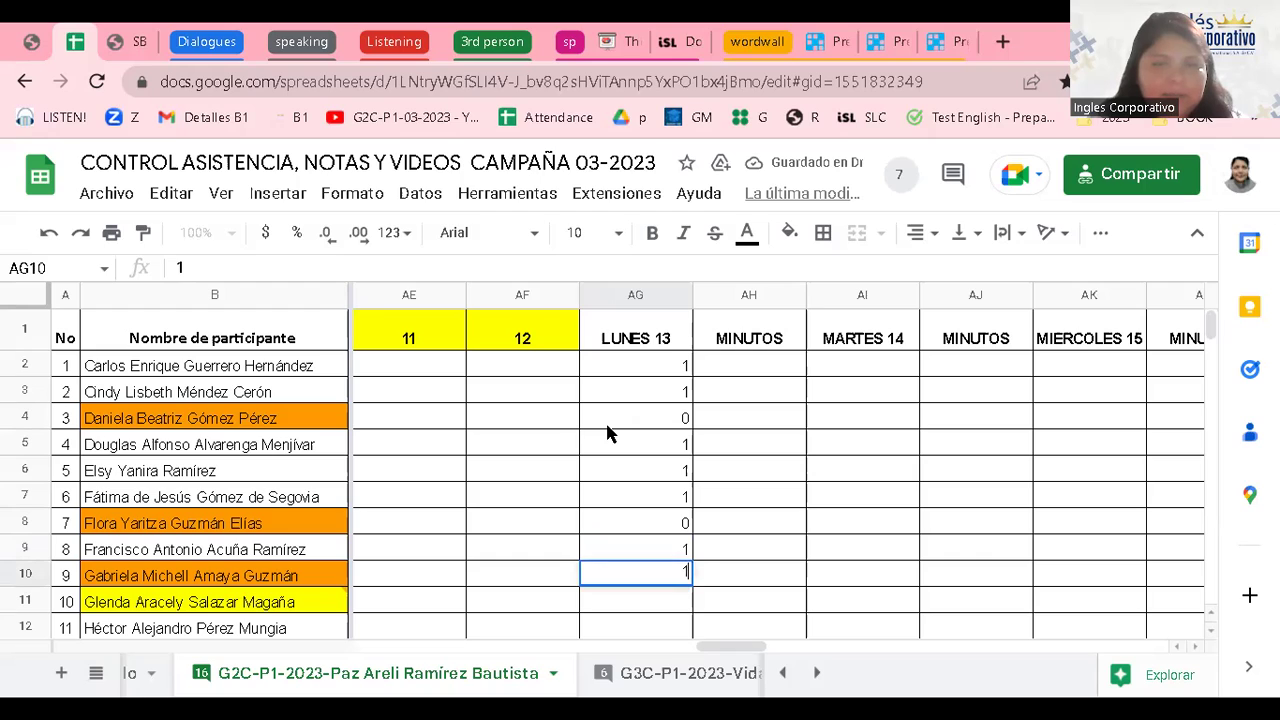
pyautogui.press('Return')
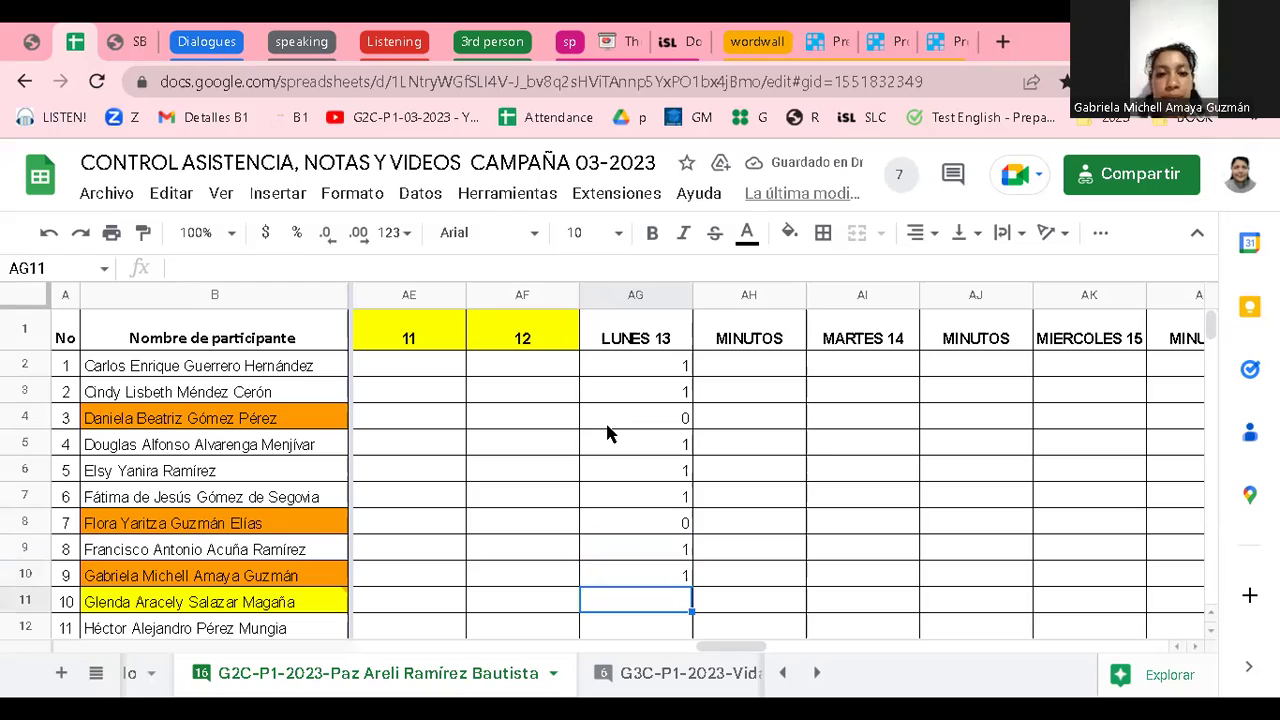
pyautogui.write('0')
pyautogui.press('Return')
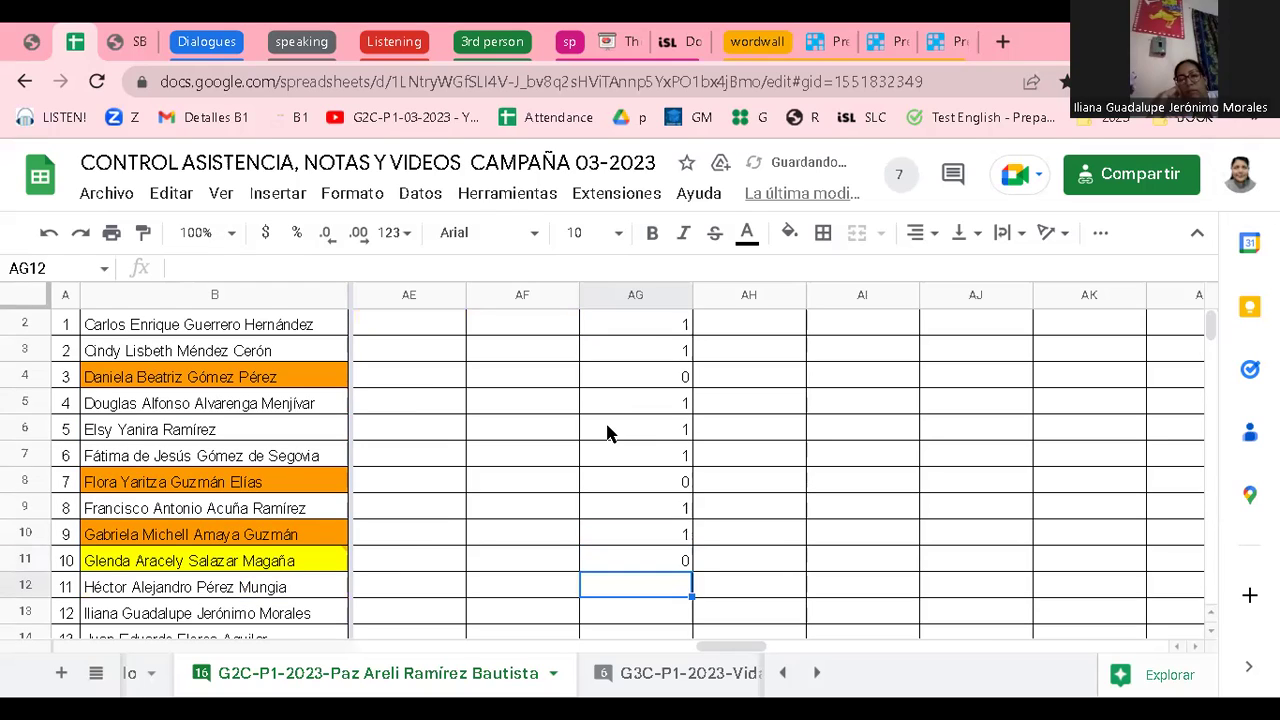
pyautogui.write('1')
pyautogui.press('Return')
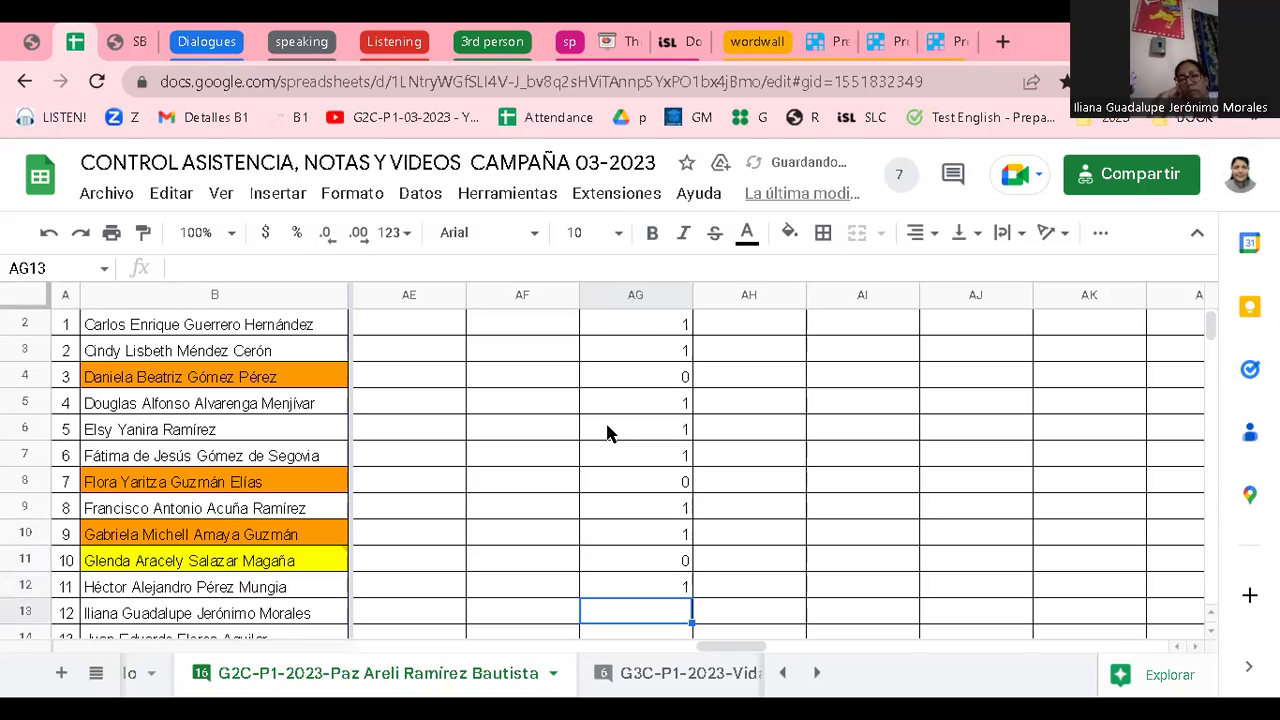
pyautogui.write('1')
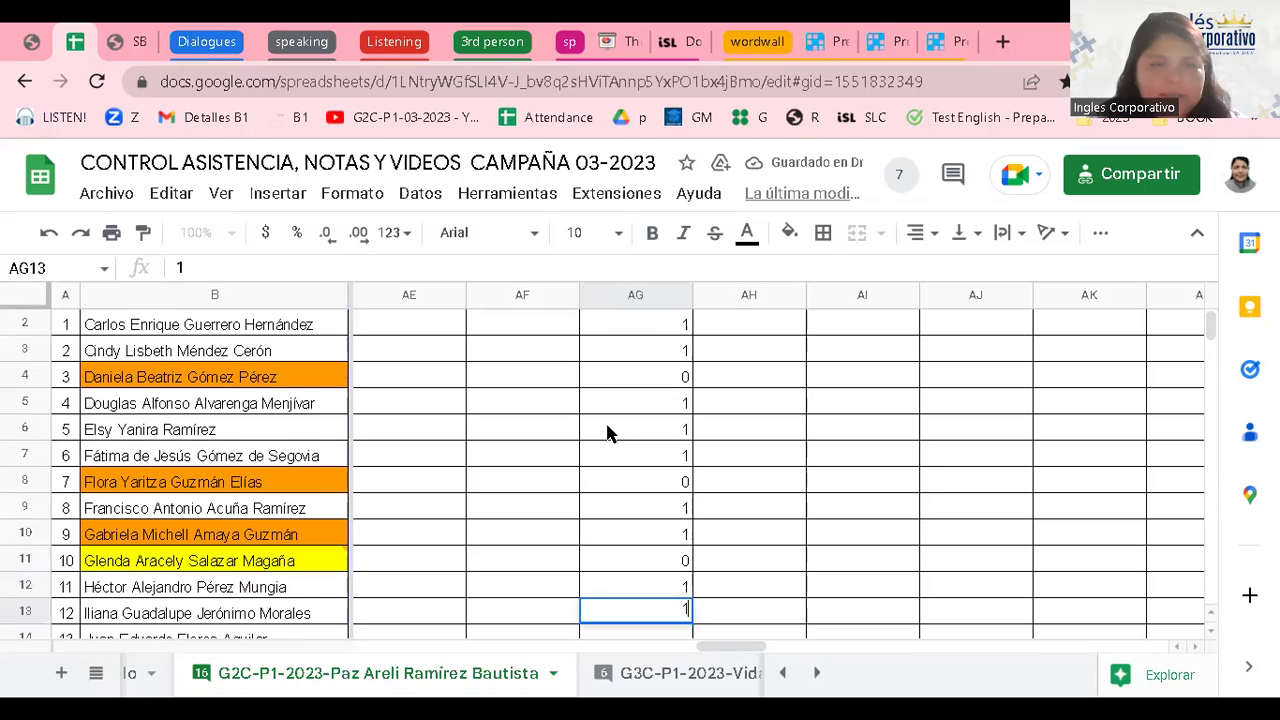
pyautogui.press('Return')
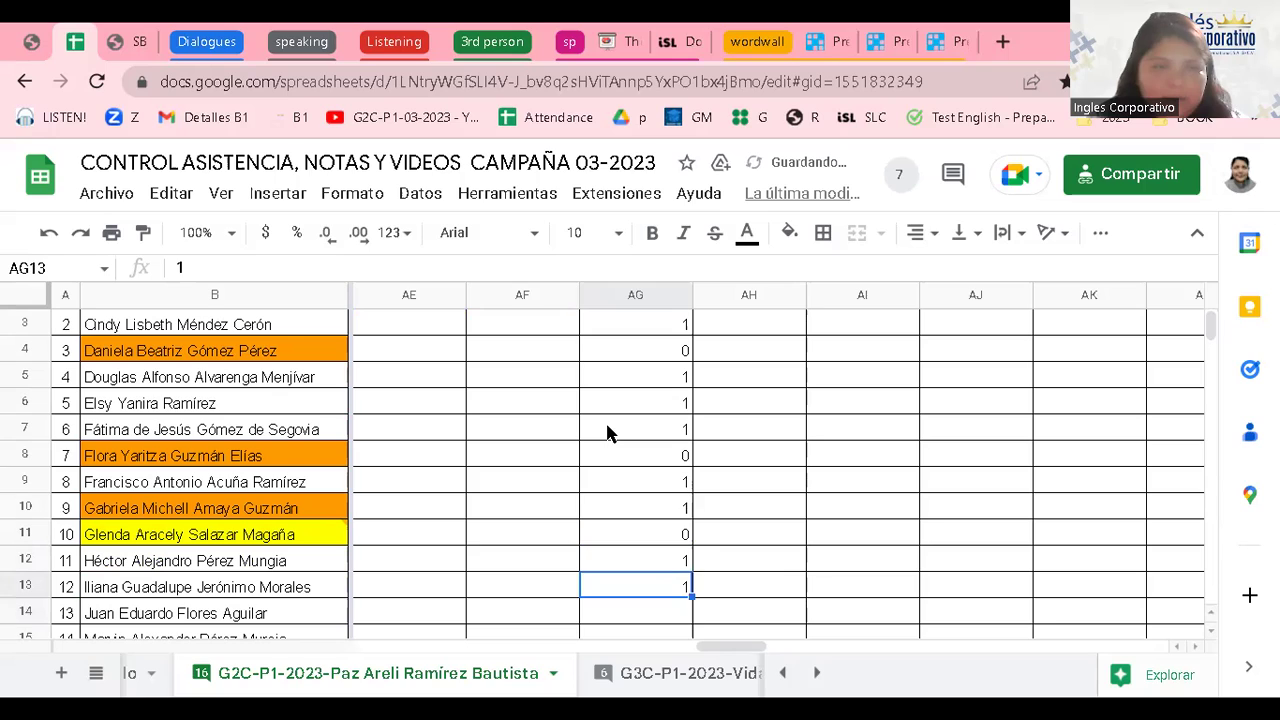
pyautogui.press('Up')
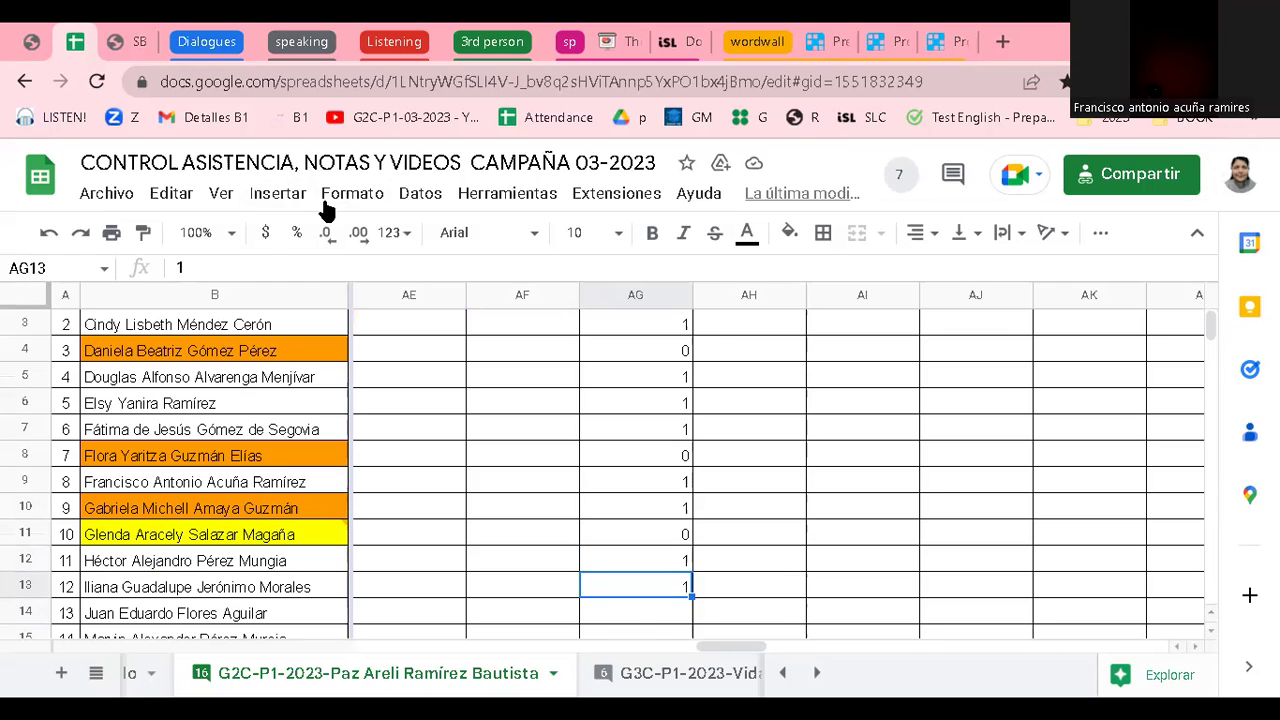
# Mark participants 13 to 15 with 1 in the LUNES 13 column, cells AG14 to AG16.
pyautogui.click(638, 627)
pyautogui.press('Up')
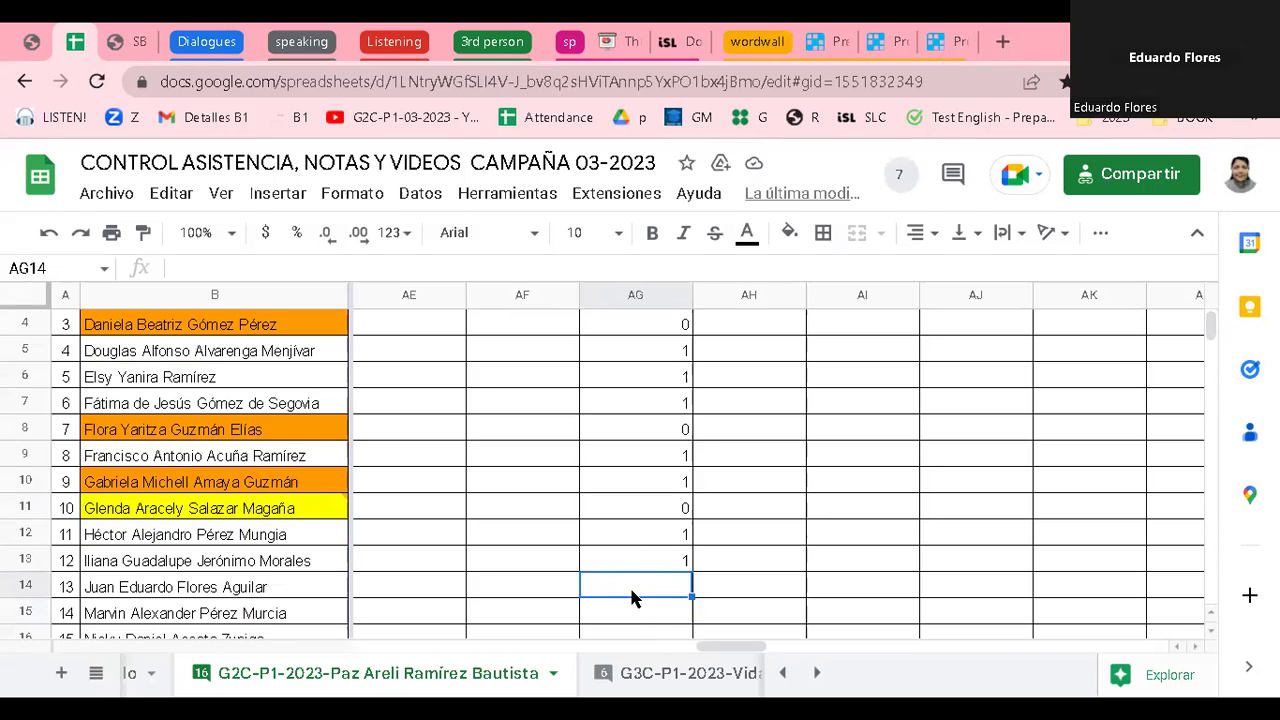
pyautogui.write('1')
pyautogui.press('Return')
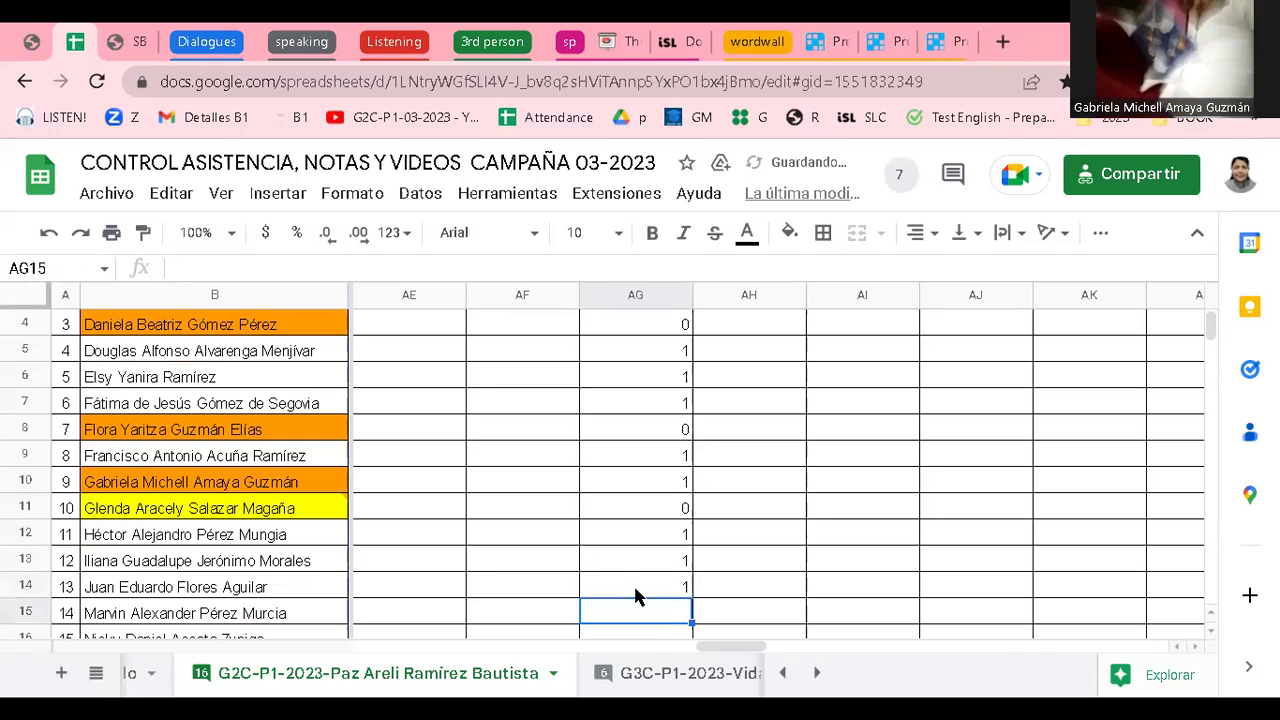
pyautogui.write('1')
pyautogui.press('Return')
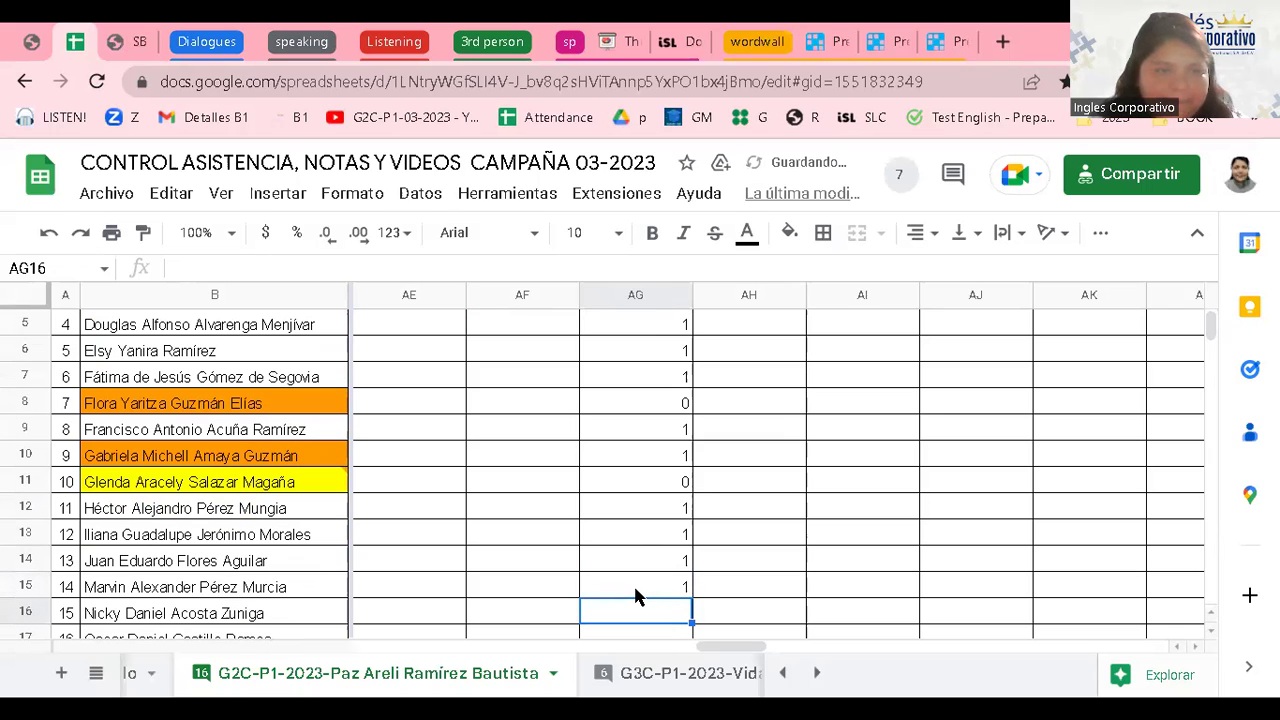
pyautogui.write('1')
pyautogui.press('Return')
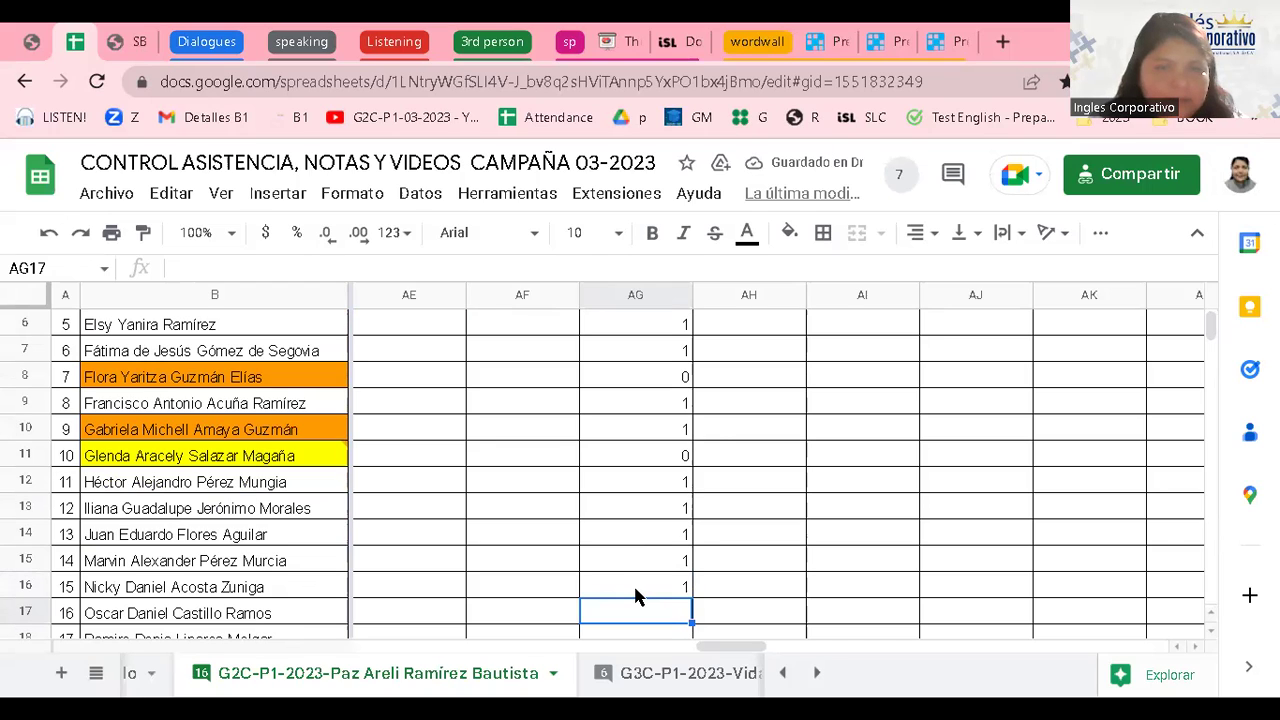
# Mark participants 16 to 18 with 1 in the LUNES 13 column, cells AG17 to AG19.
pyautogui.write('1')
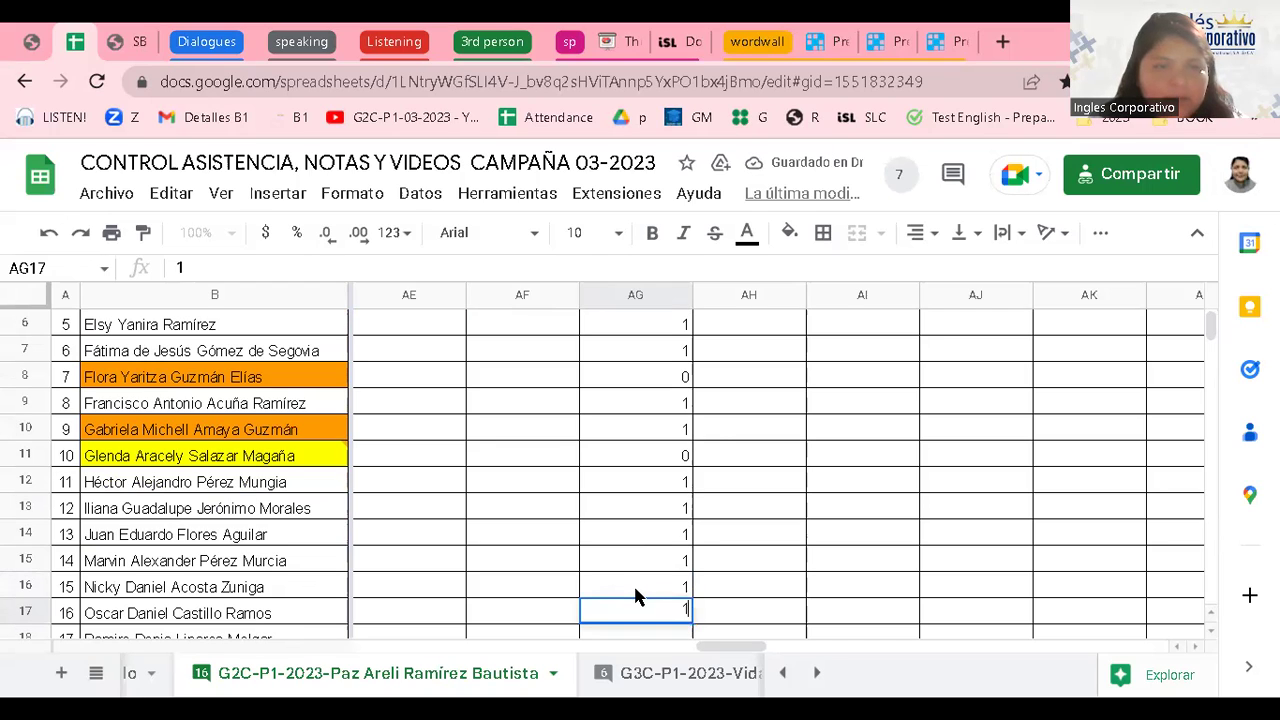
pyautogui.press('Return')
pyautogui.write('1')
pyautogui.press('Return')
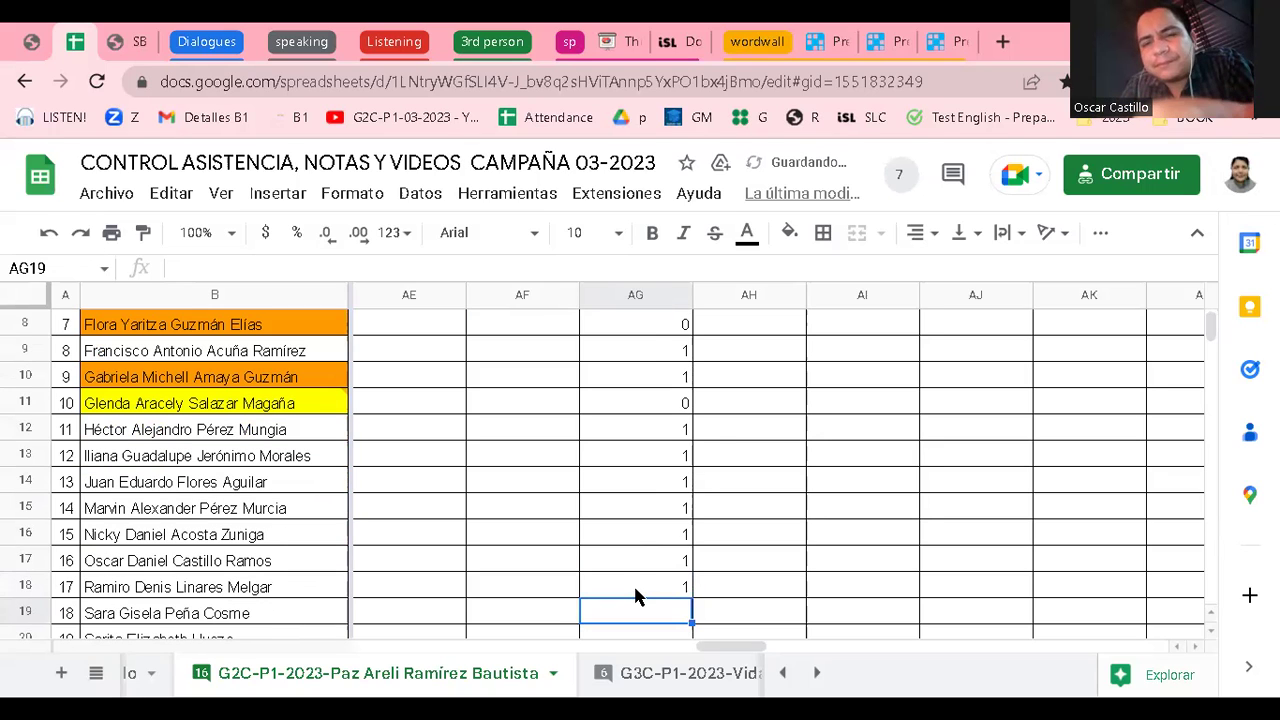
pyautogui.press('Return')
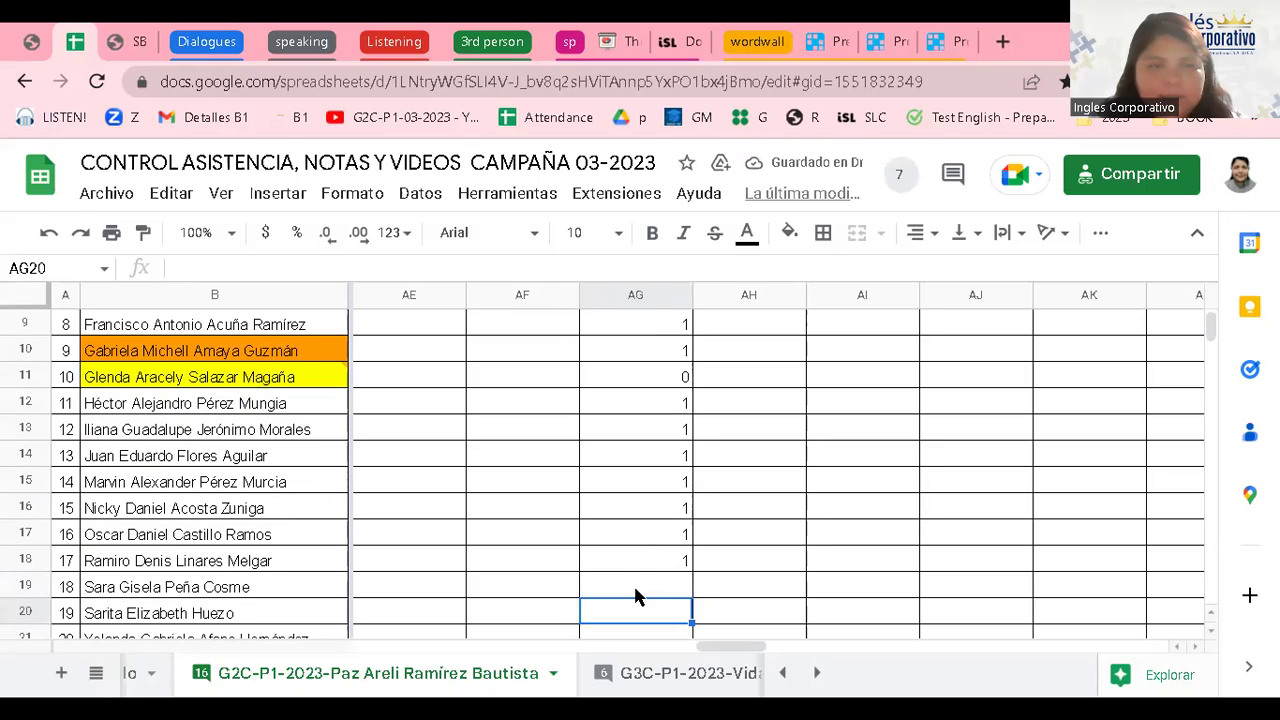
pyautogui.press('Up')
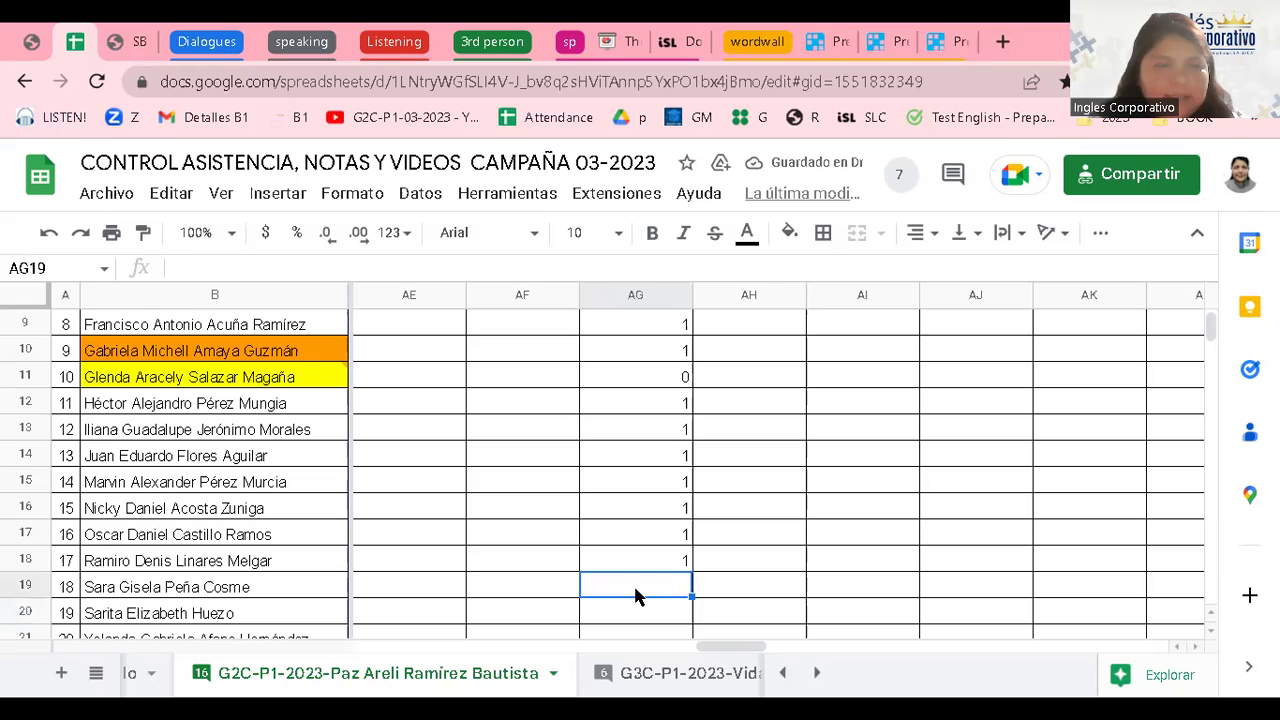
pyautogui.write('1')
pyautogui.press('Return')
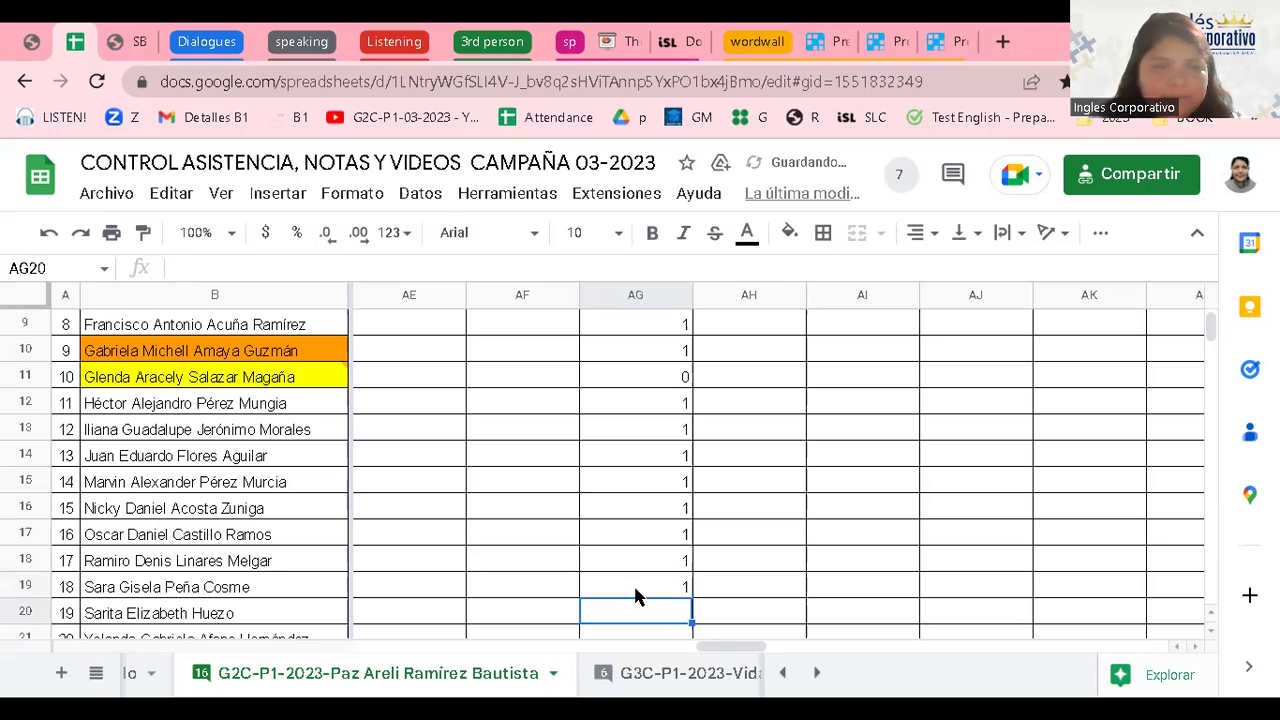
# Mark the last two participants, 19 and 20, with 1 for LUNES 13 in cells AG20 and AG21.
pyautogui.write('1')
pyautogui.press('Return')
pyautogui.press('Up')
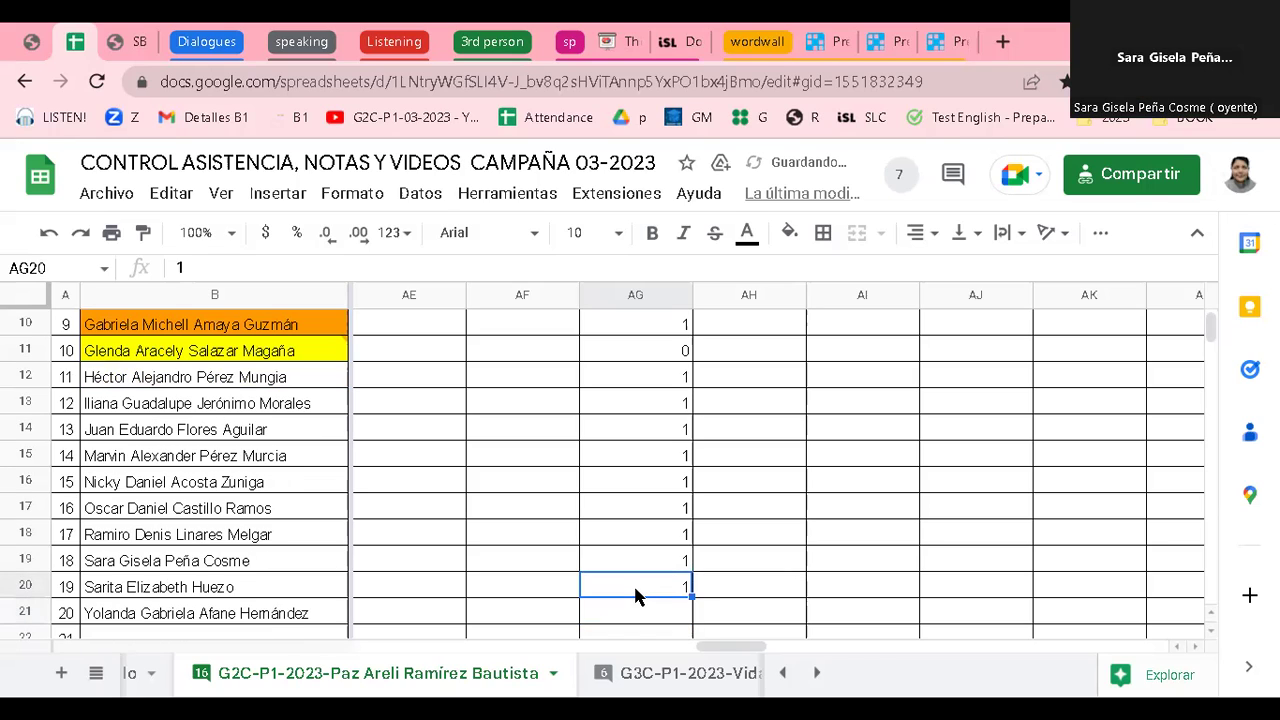
pyautogui.press('Down')
pyautogui.press('Up')
pyautogui.press('Down')
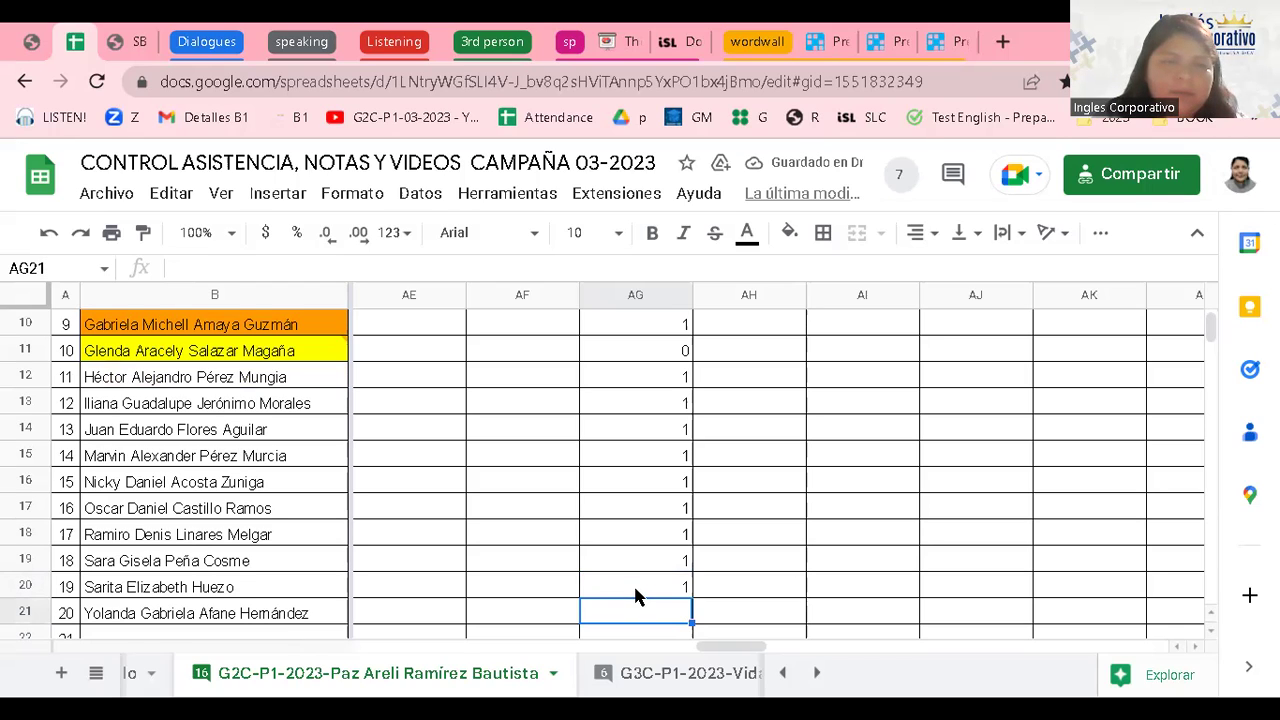
pyautogui.write('1')
pyautogui.press('Return')
pyautogui.press('Up')
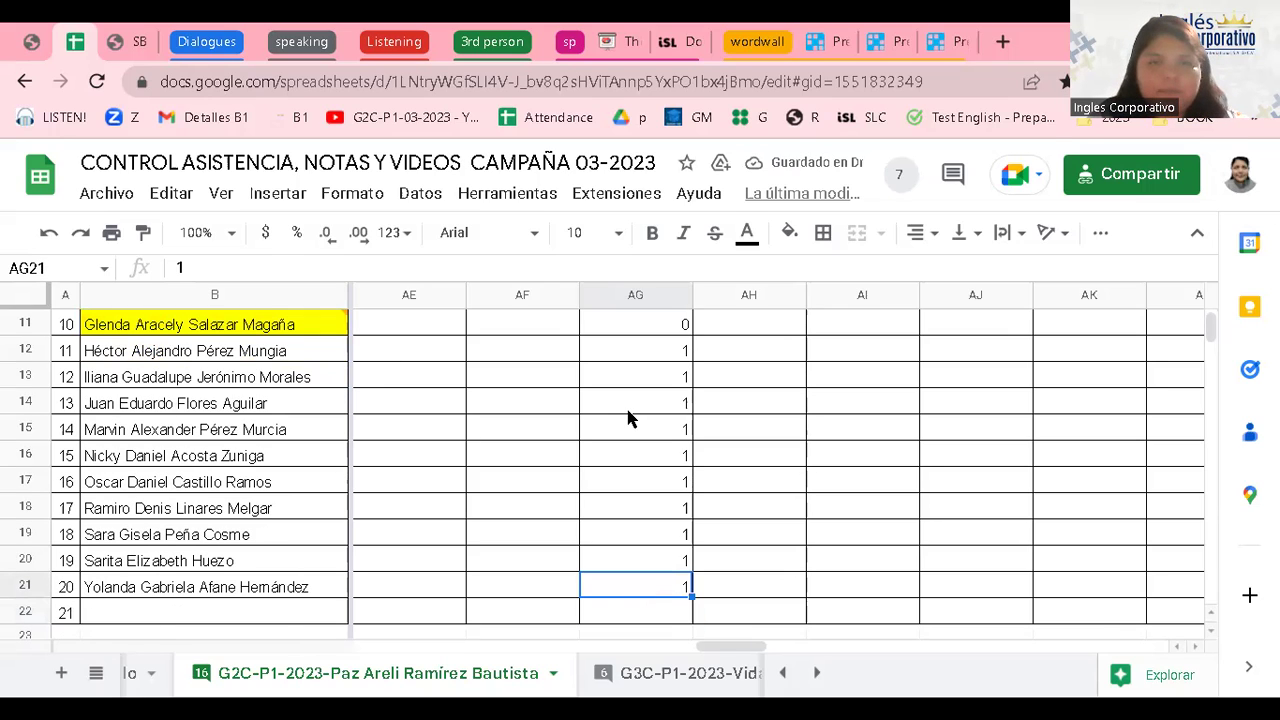
# Go past the remaining class dates to the course summary columns and show the note on the 75% header in BX1.
pyautogui.click(628, 410)
pyautogui.press('Right')
pyautogui.press('Right')
pyautogui.press('Right')
pyautogui.press('Right')
pyautogui.press('Right')
pyautogui.press('Right')
pyautogui.press('Right')
pyautogui.press('Right')
pyautogui.press('Right')
pyautogui.press('Right')
pyautogui.press('Right')
pyautogui.press('Right')
pyautogui.press('Right')
pyautogui.press('Right')
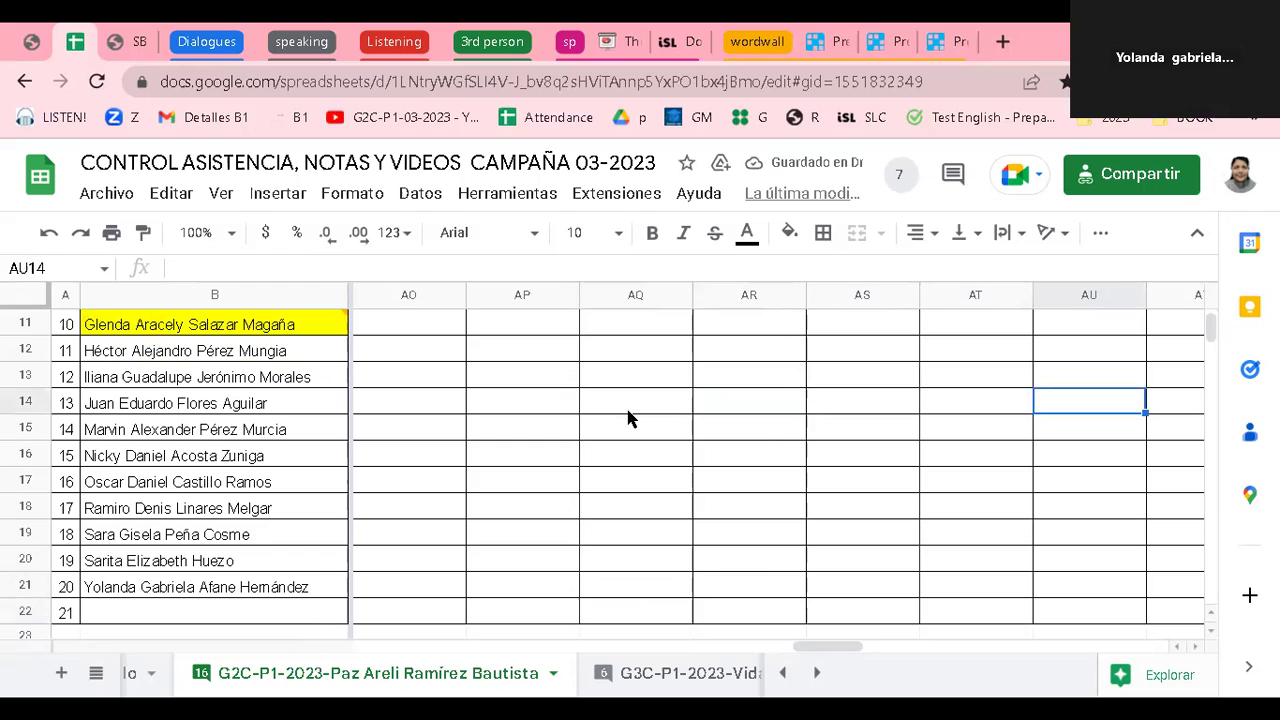
pyautogui.press('Right')
pyautogui.press('Right')
pyautogui.press('Right')
pyautogui.press('Right')
pyautogui.press('Right')
pyautogui.press('Right')
pyautogui.press('Right')
pyautogui.press('Right')
pyautogui.press('Right')
pyautogui.press('Right')
pyautogui.press('Right')
pyautogui.press('Right')
pyautogui.press('Right')
pyautogui.press('Right')
pyautogui.press('Right')
pyautogui.press('Right')
pyautogui.press('Right')
pyautogui.press('Right')
pyautogui.press('Right')
pyautogui.press('Right')
pyautogui.press('Right')
pyautogui.press('Right')
pyautogui.press('Right')
pyautogui.press('Right')
pyautogui.press('Right')
pyautogui.press('Right')
pyautogui.press('Right')
pyautogui.press('Right')
pyautogui.press('Right')
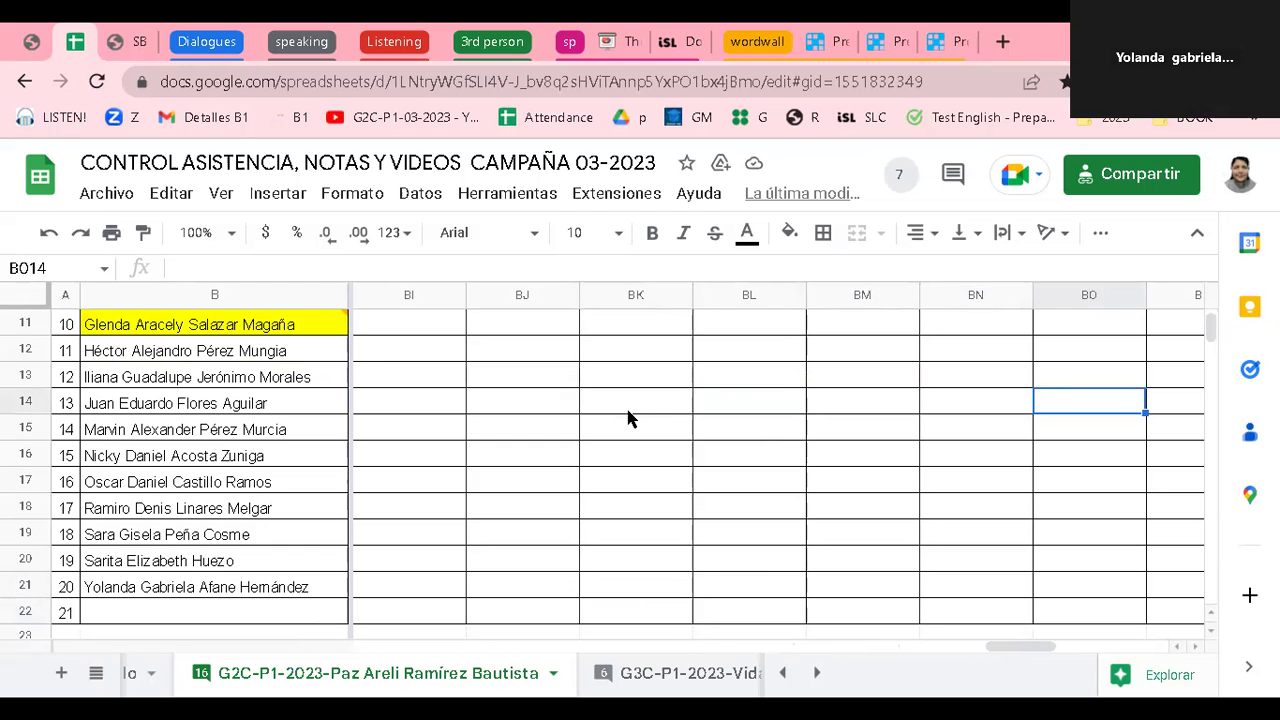
pyautogui.press('Up')
pyautogui.press('Up')
pyautogui.press('Up')
pyautogui.press('Up')
pyautogui.press('Up')
pyautogui.press('Up')
pyautogui.press('Up')
pyautogui.press('Up')
pyautogui.press('Up')
pyautogui.press('Up')
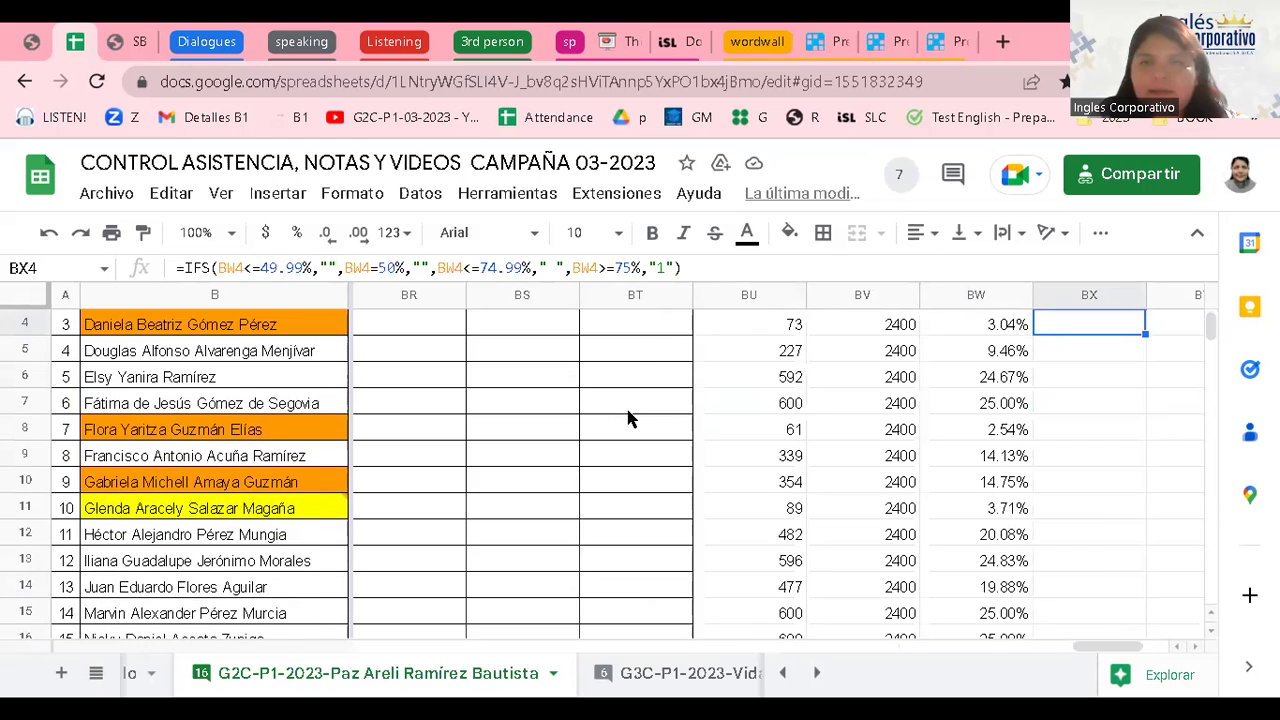
pyautogui.press('Up')
pyautogui.press('Up')
pyautogui.press('Up')
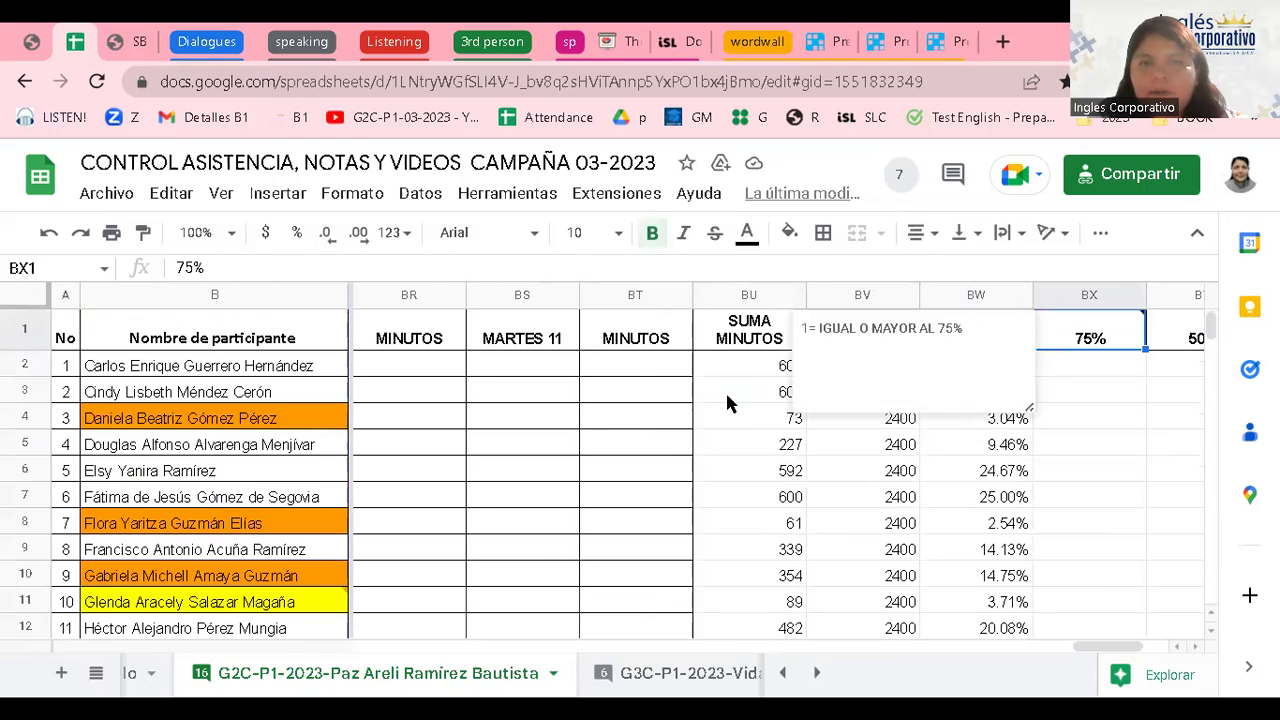
# Inspect participant 1's summary cells in row 2, from SUMA MINUTOS in BU2 across to the 75% formula in BX2.
pyautogui.press('Down')
pyautogui.press('Left')
pyautogui.press('Left')
pyautogui.press('Left')
pyautogui.click(683, 368)
pyautogui.press('Right')
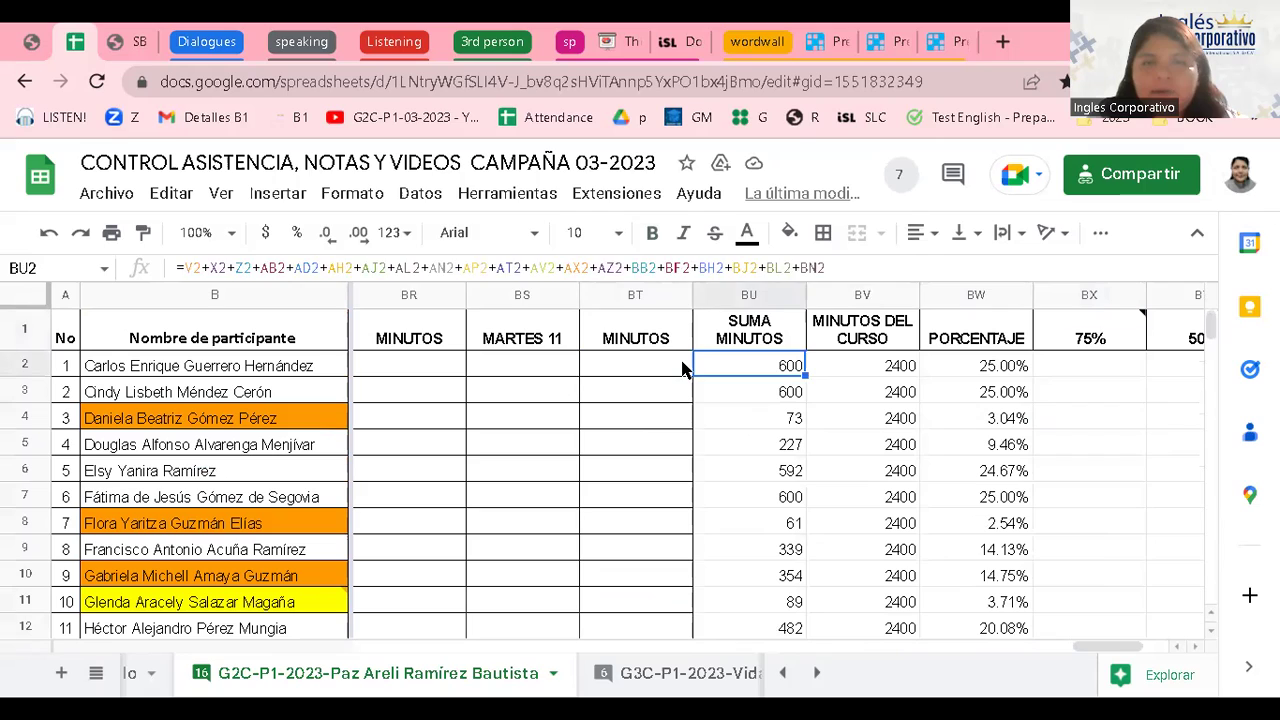
pyautogui.press('Right')
pyautogui.press('Right')
pyautogui.press('Right')
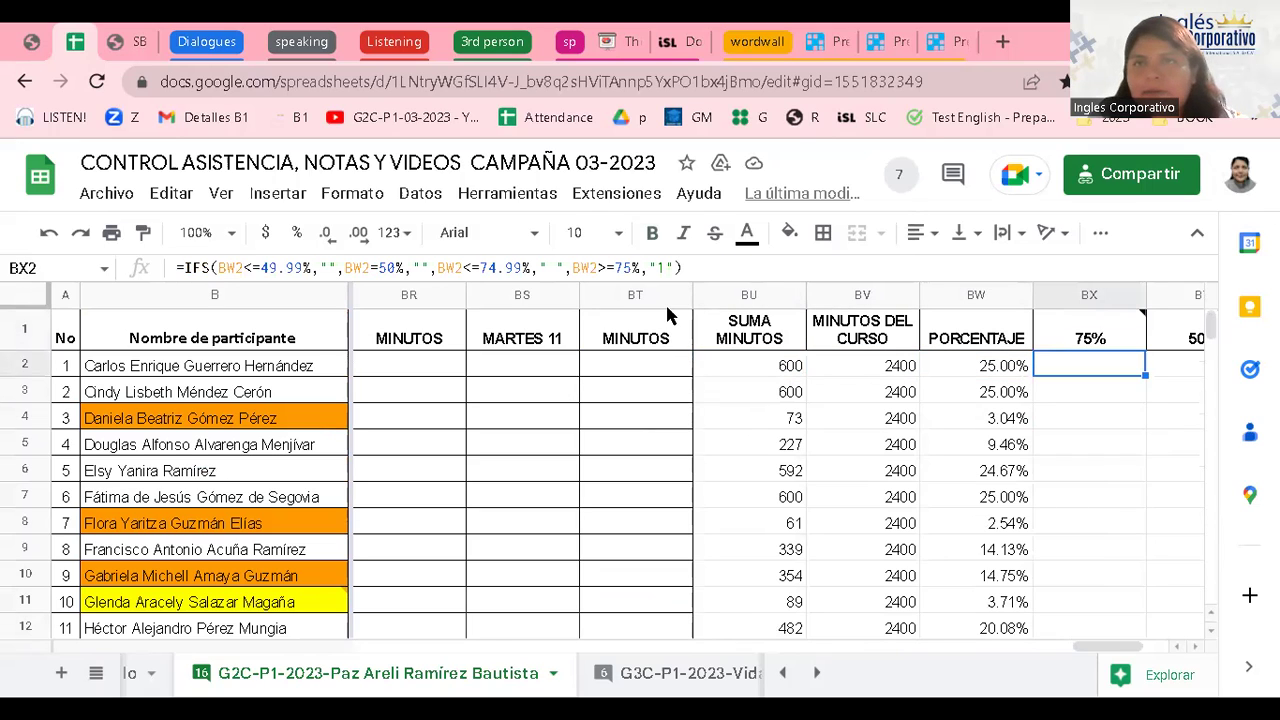
# Collapse the wordwall and sp tab groups in the browser.
pyautogui.click(757, 41)
pyautogui.click(565, 41)
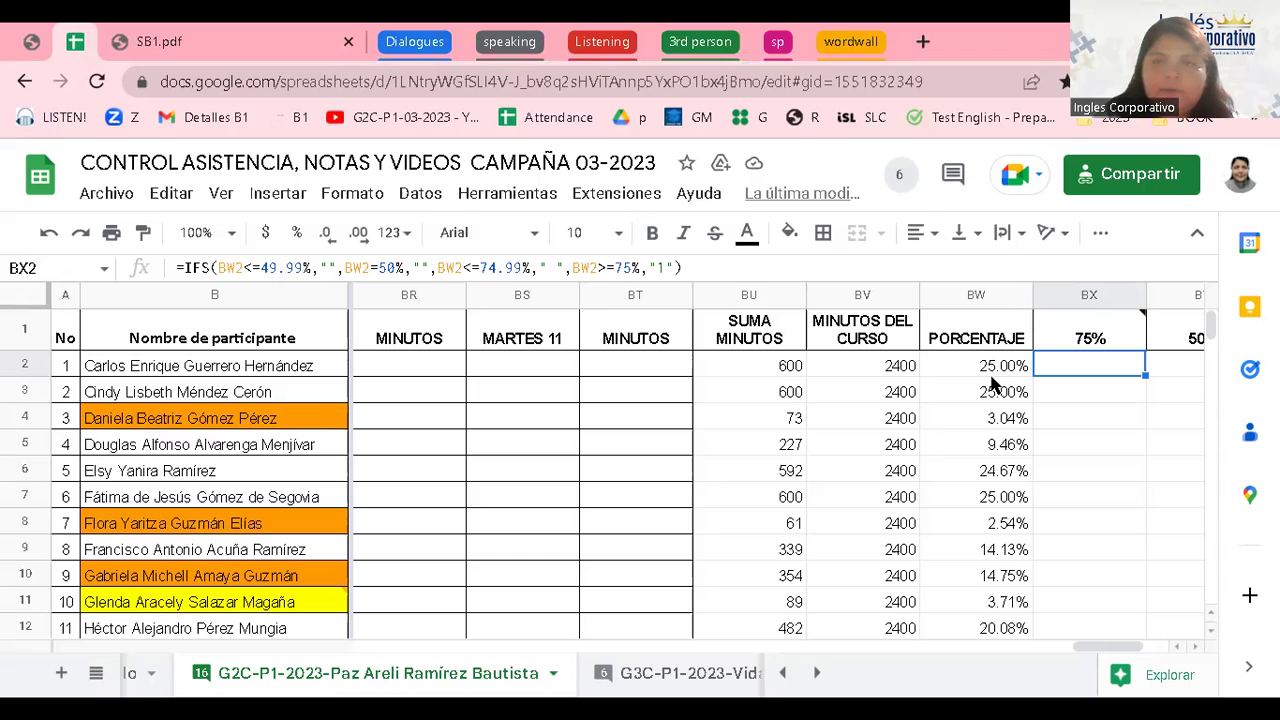
# Review participant 1's PORCENTAJE, 75%, 50% and survey columns in row 2, returning to the percentage in BW2.
pyautogui.click(991, 377)
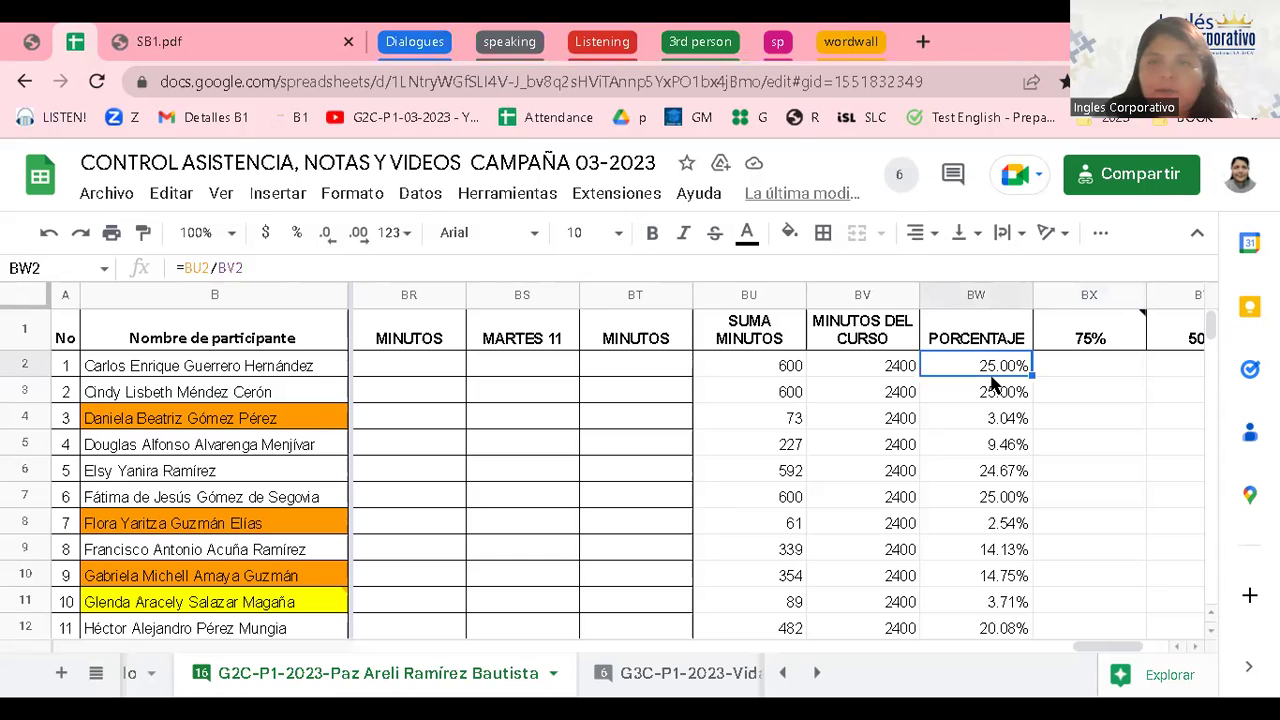
pyautogui.click(1080, 371)
pyautogui.press('Right')
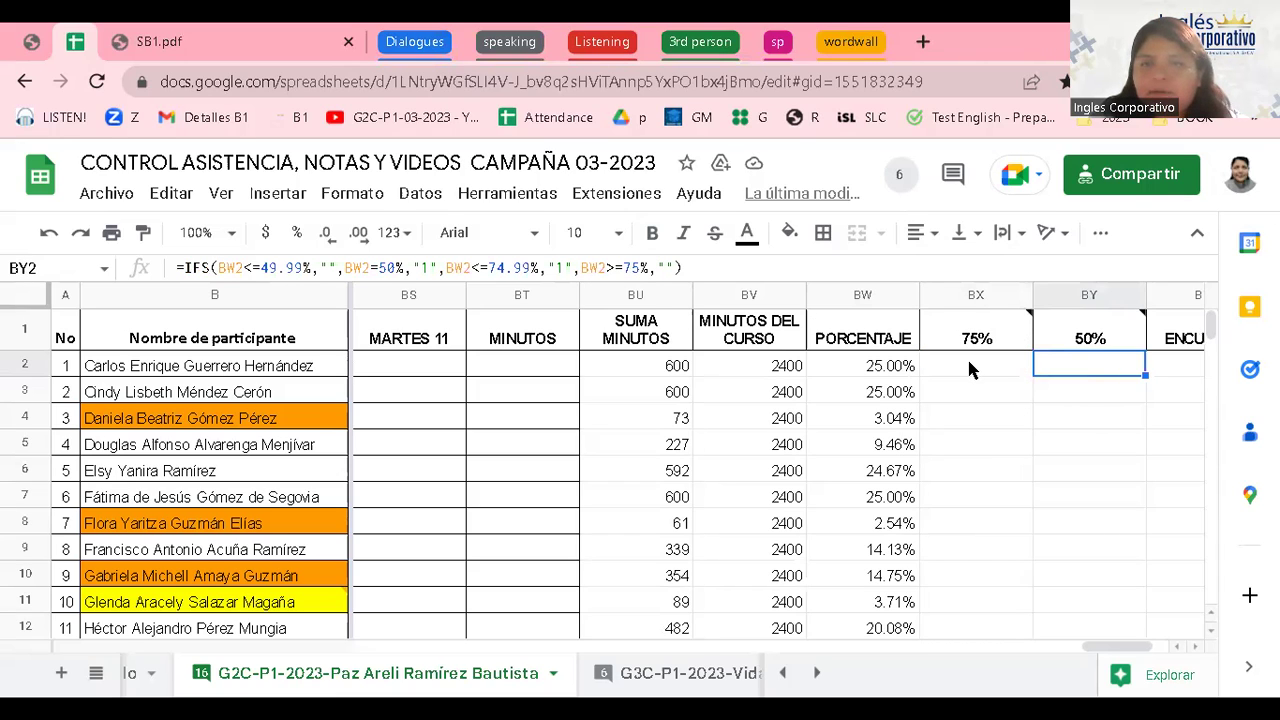
pyautogui.press('Right')
pyautogui.press('Right')
pyautogui.press('Left')
pyautogui.press('Left')
pyautogui.press('Left')
pyautogui.press('Left')
pyautogui.press('Left')
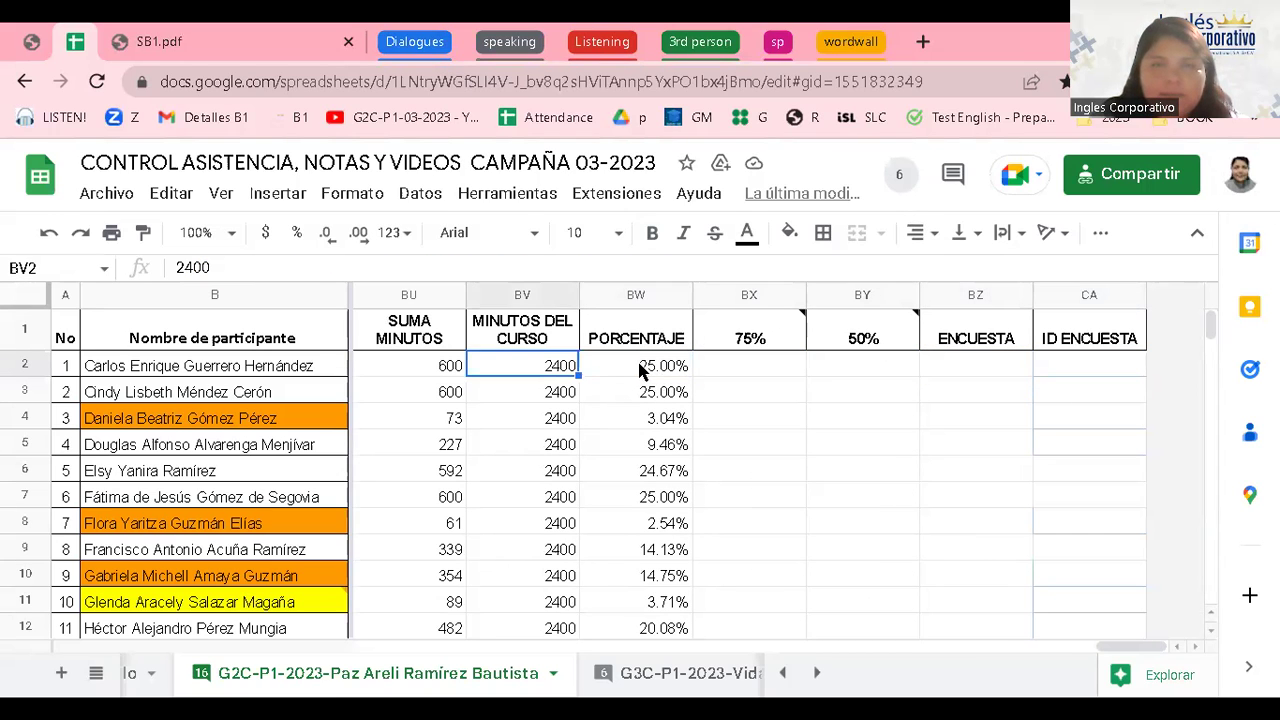
pyautogui.press('Right')
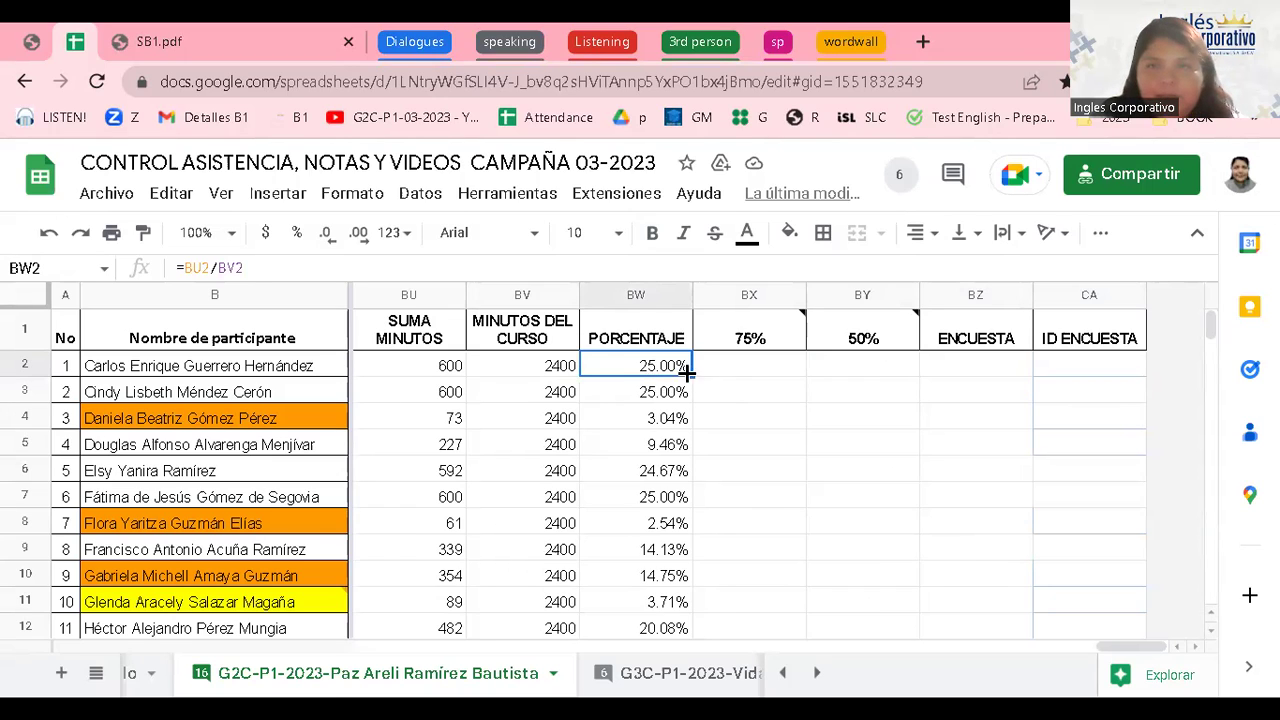
# Compare the PORCENTAJE cells of participants 1 and 2, BW2 and BW3.
pyautogui.click(633, 397)
pyautogui.press('Up')
pyautogui.click(633, 397)
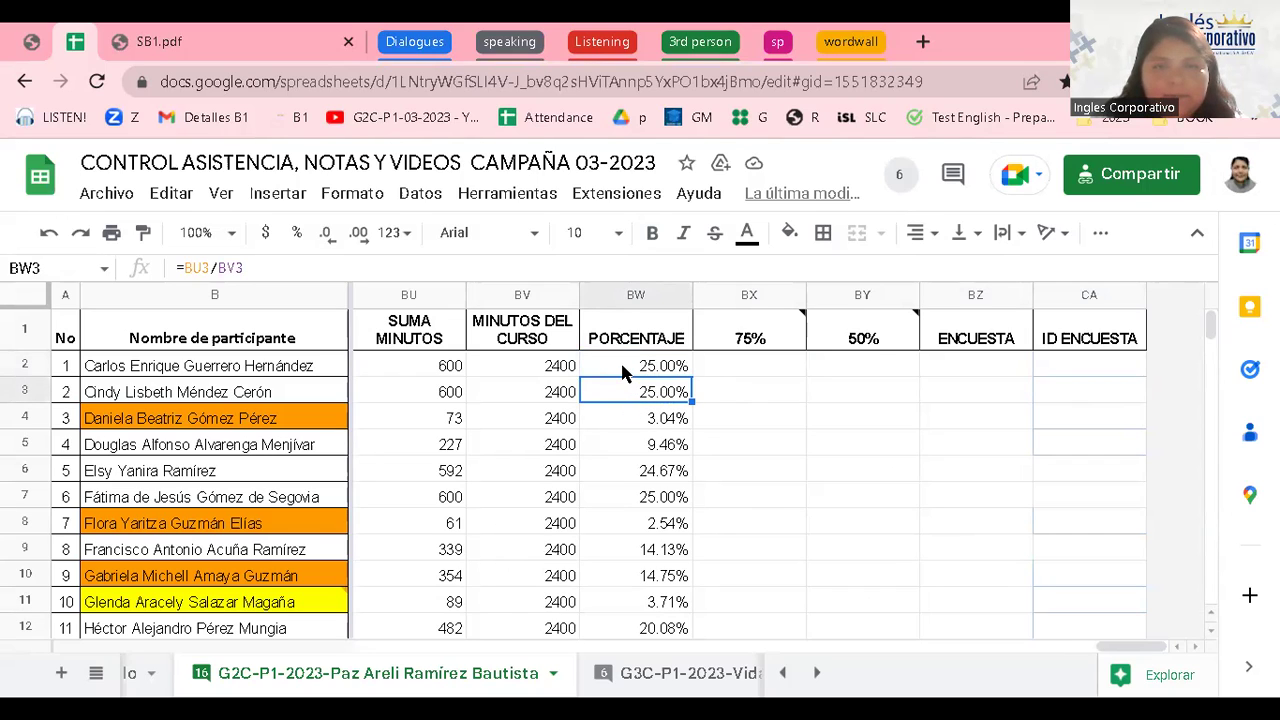
pyautogui.click(621, 368)
pyautogui.click(627, 393)
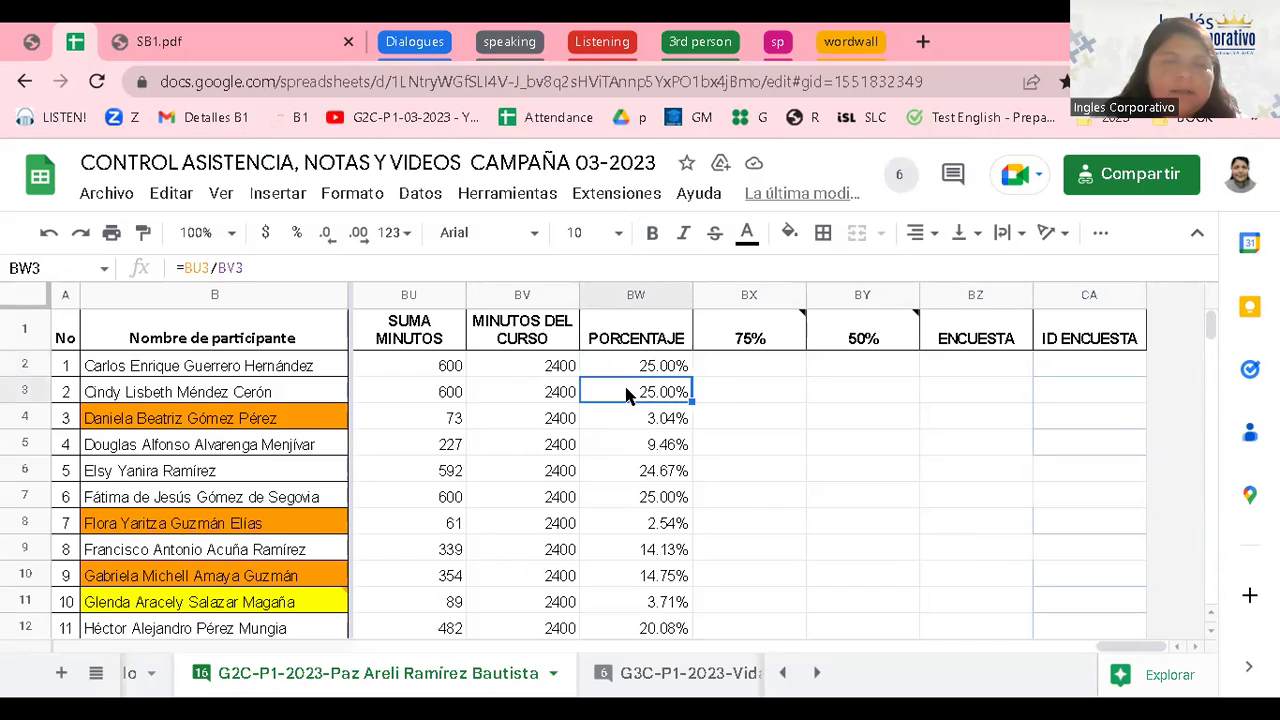
pyautogui.click(614, 372)
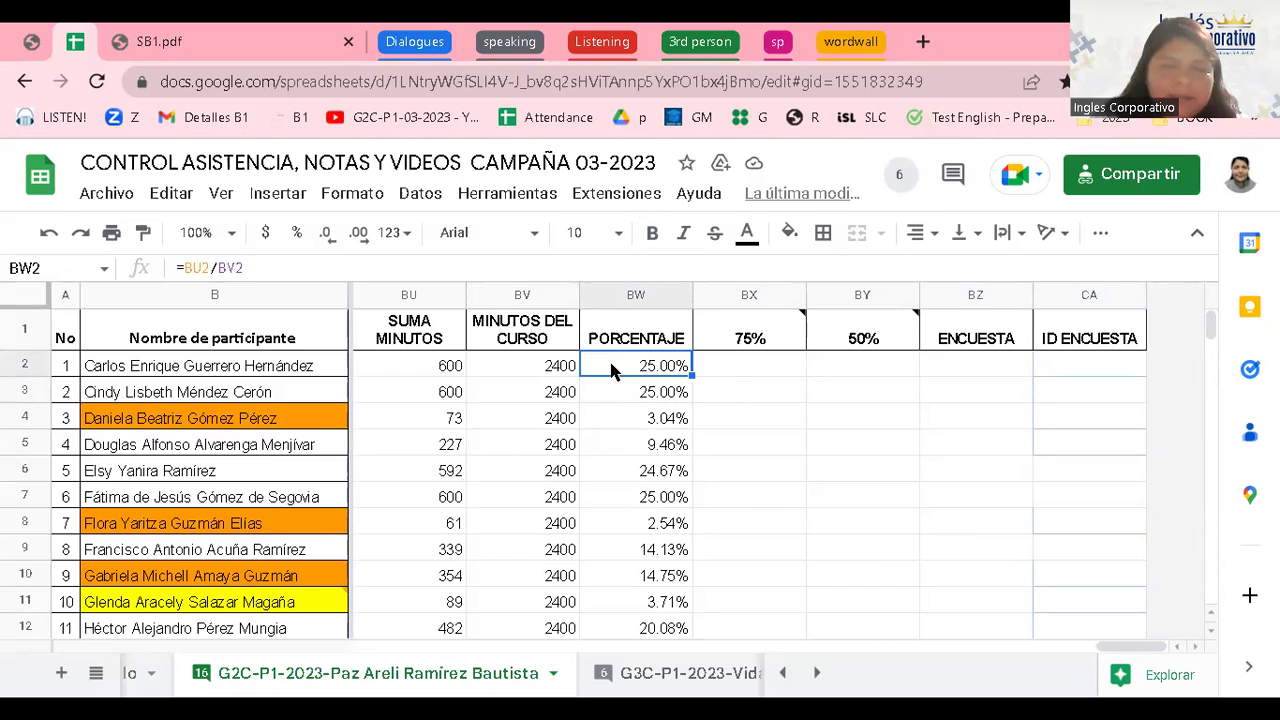
pyautogui.click(617, 395)
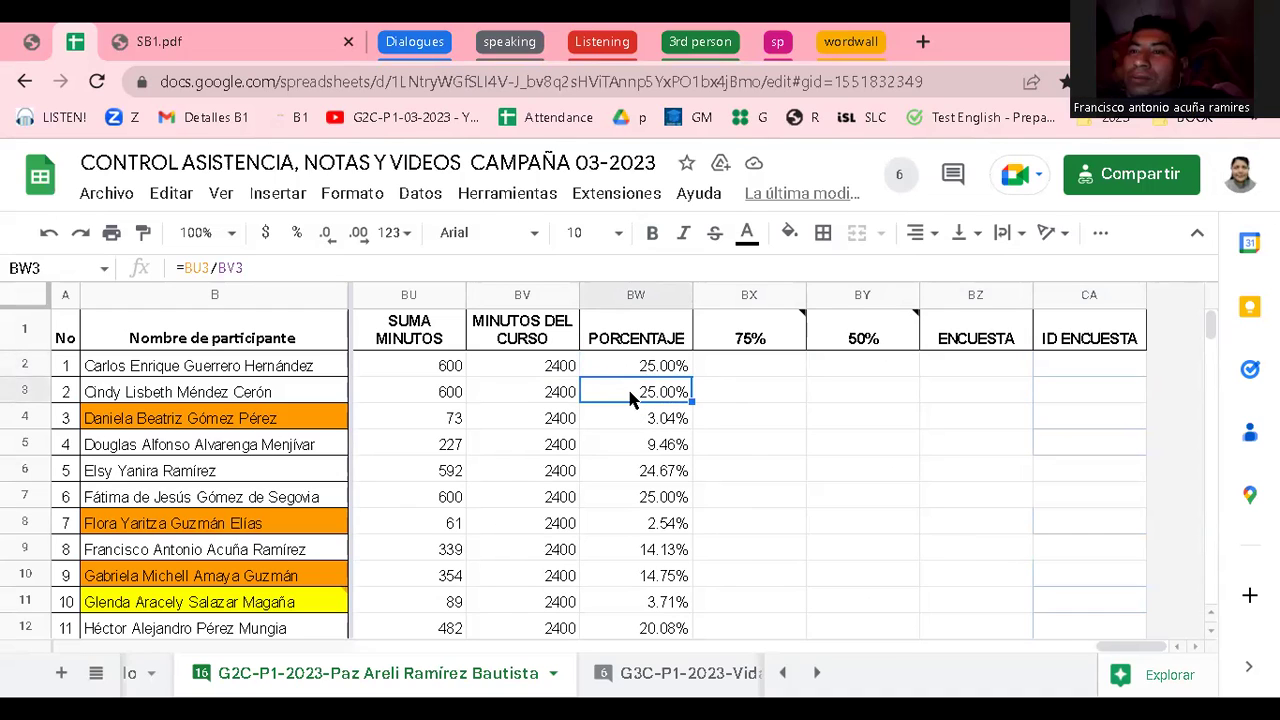
# Examine the attendance percentages of the remaining participants down the PORCENTAJE column, ending at participant 19 in BW20.
pyautogui.press('Down')
pyautogui.press('Down')
pyautogui.press('Down')
pyautogui.press('Down')
pyautogui.press('Down')
pyautogui.press('Down')
pyautogui.press('Down')
pyautogui.press('Down')
pyautogui.press('Down')
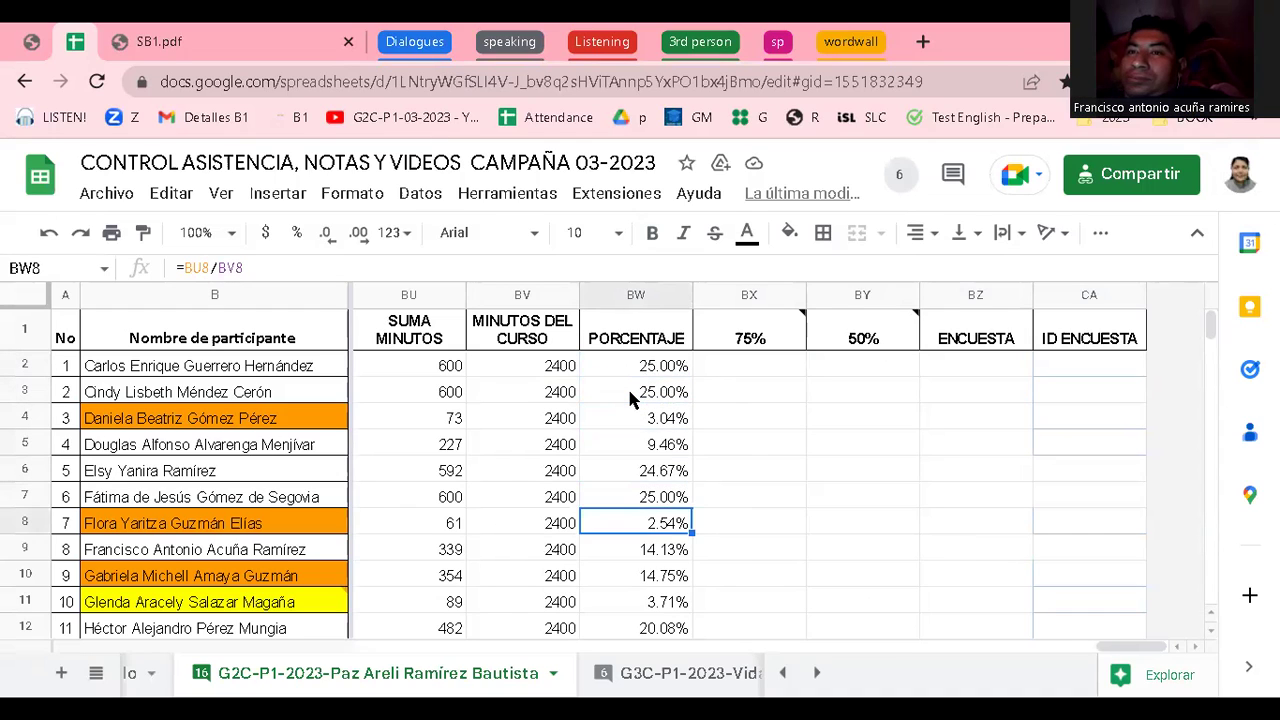
pyautogui.press('Down')
pyautogui.press('Down')
pyautogui.press('Down')
pyautogui.press('Down')
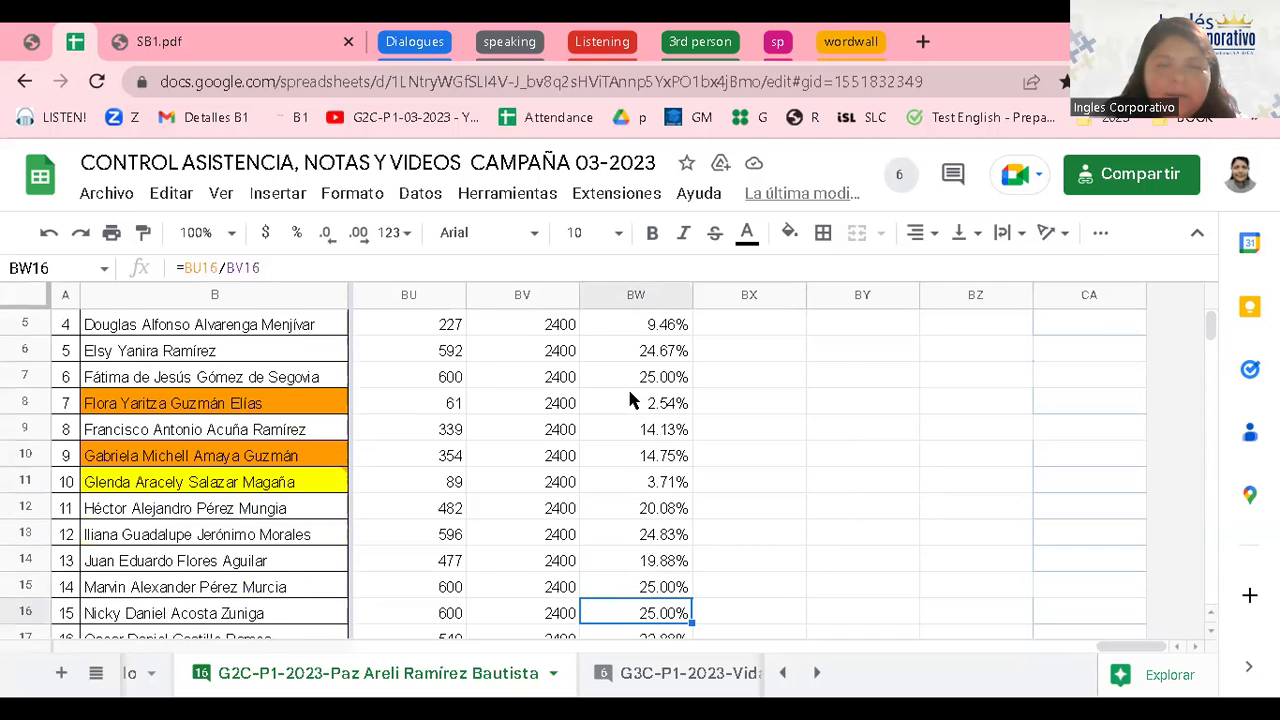
pyautogui.press('Down')
pyautogui.press('Down')
pyautogui.press('Down')
pyautogui.press('Down')
pyautogui.press('Down')
pyautogui.press('Down')
pyautogui.press('Down')
pyautogui.press('Up')
pyautogui.press('Up')
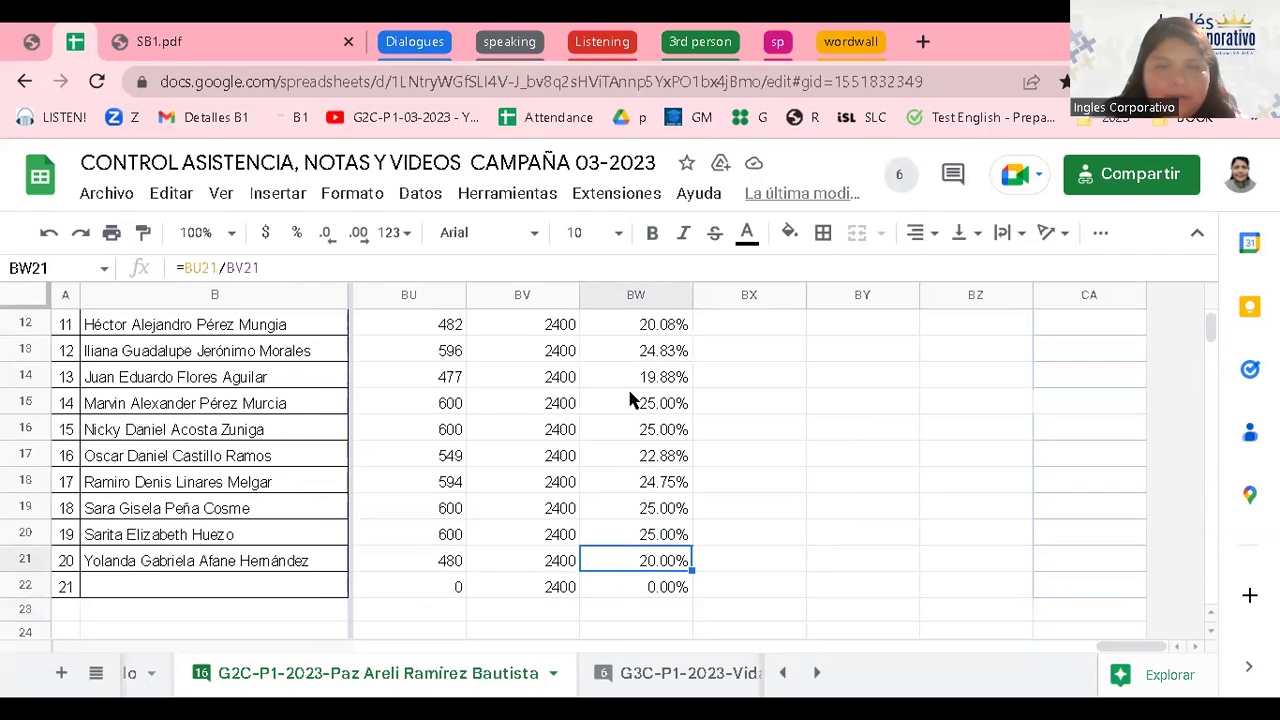
pyautogui.press('Up')
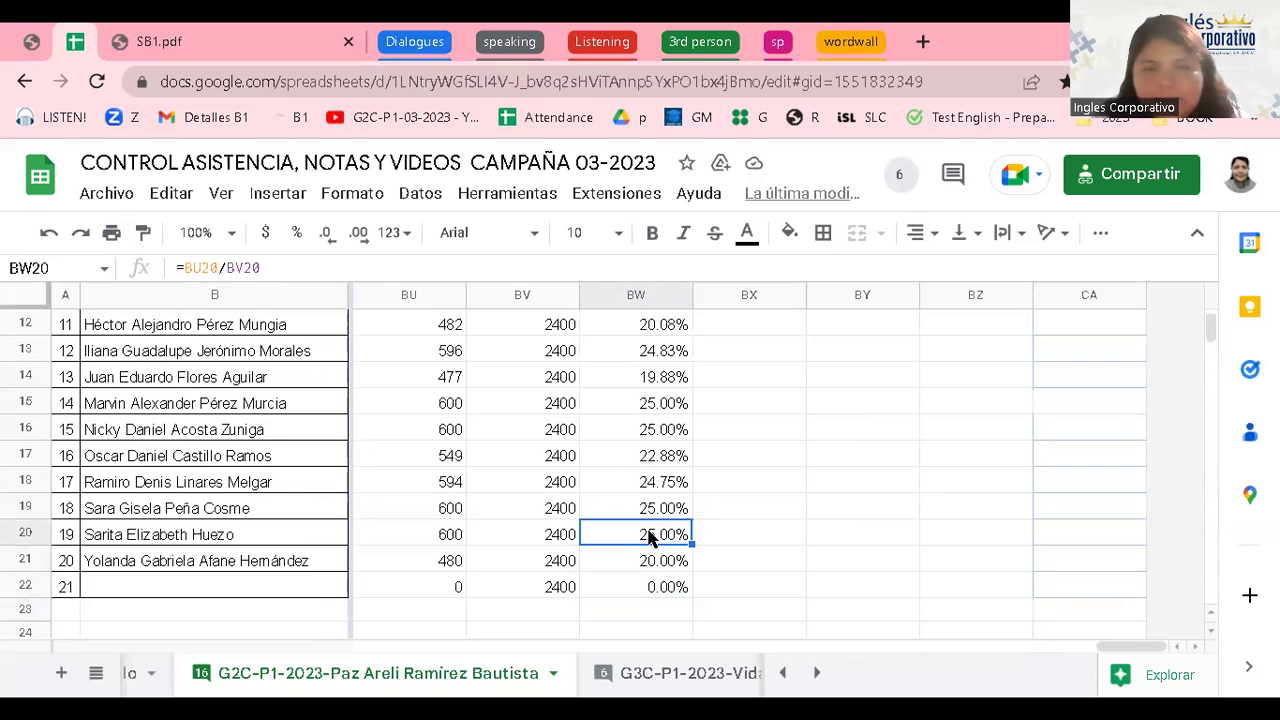
# Check participant 19's SUMA MINUTOS in BU20 and go back along row 20 towards the class date columns.
pyautogui.press('Left')
pyautogui.press('Left')
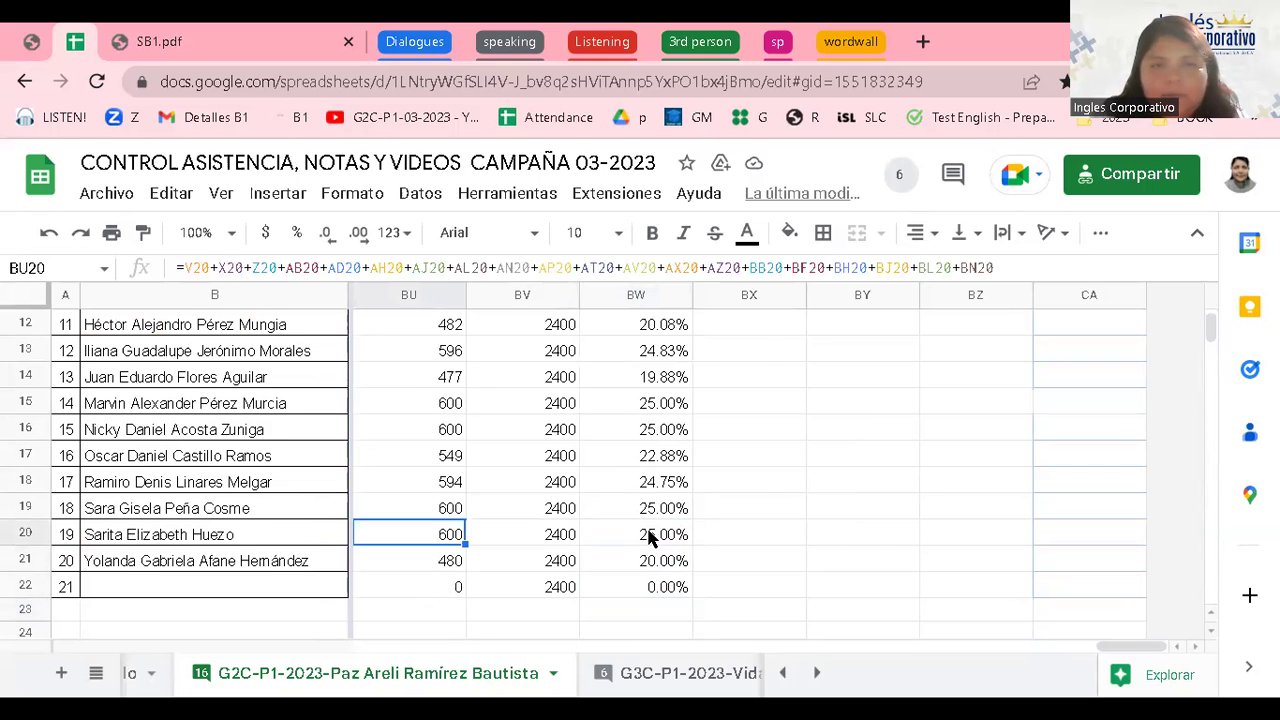
pyautogui.press('Left')
pyautogui.press('Left')
pyautogui.press('Left')
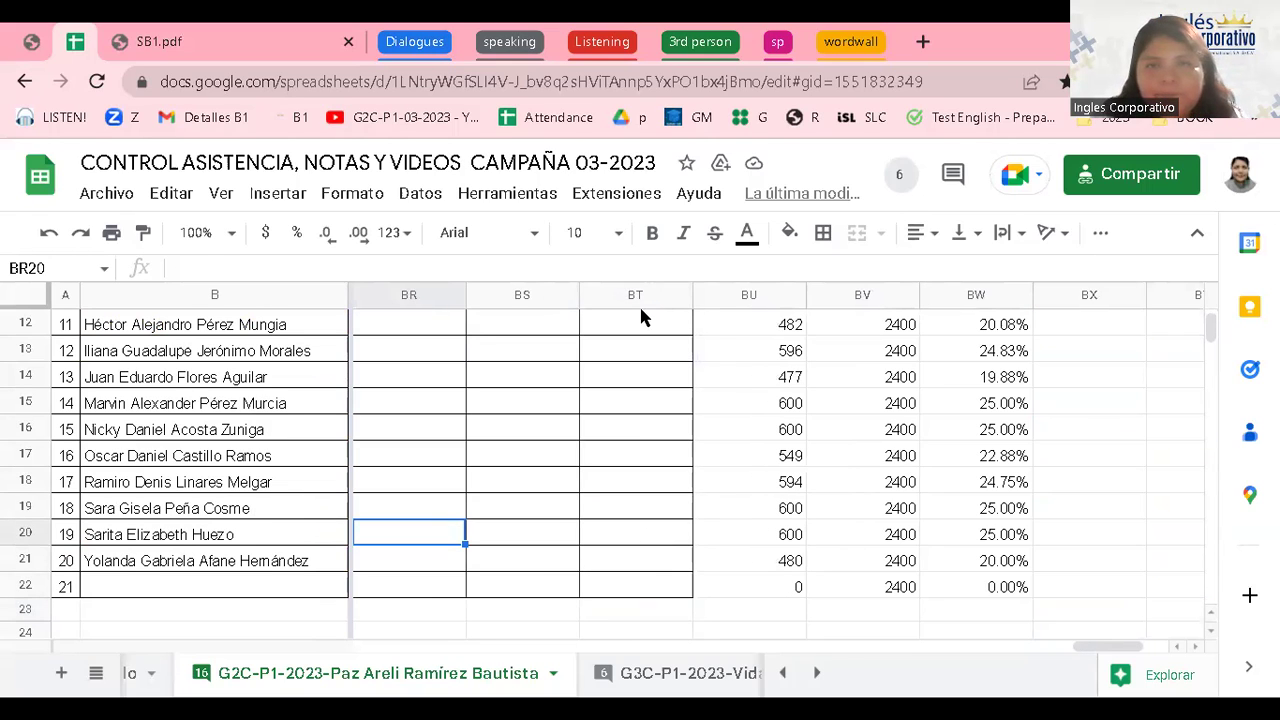